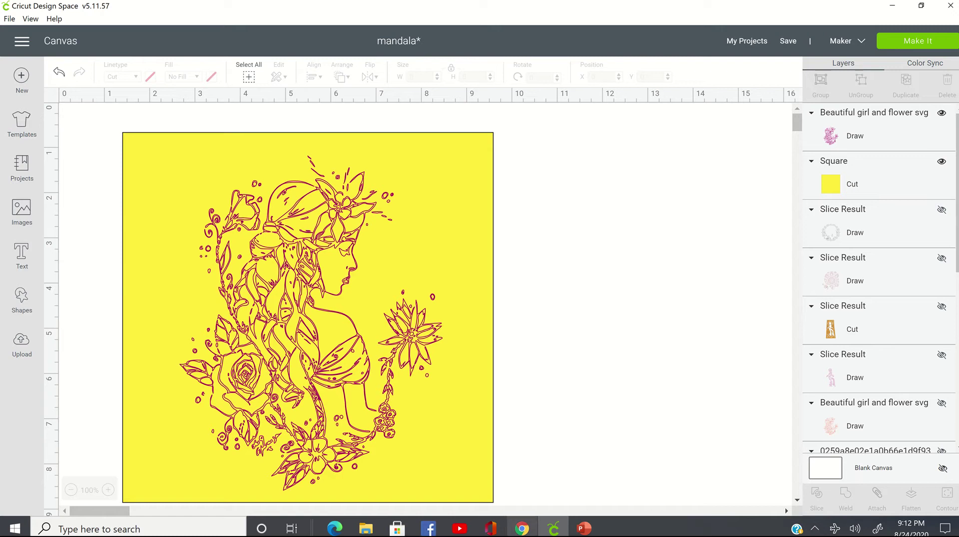
Switch to remove.bg in Chrome, discard the previous result and upload "0259a8e02e1a0b66e1d9f939a8e0df74 (1).jpg" for background removal.
left_click(522, 530)
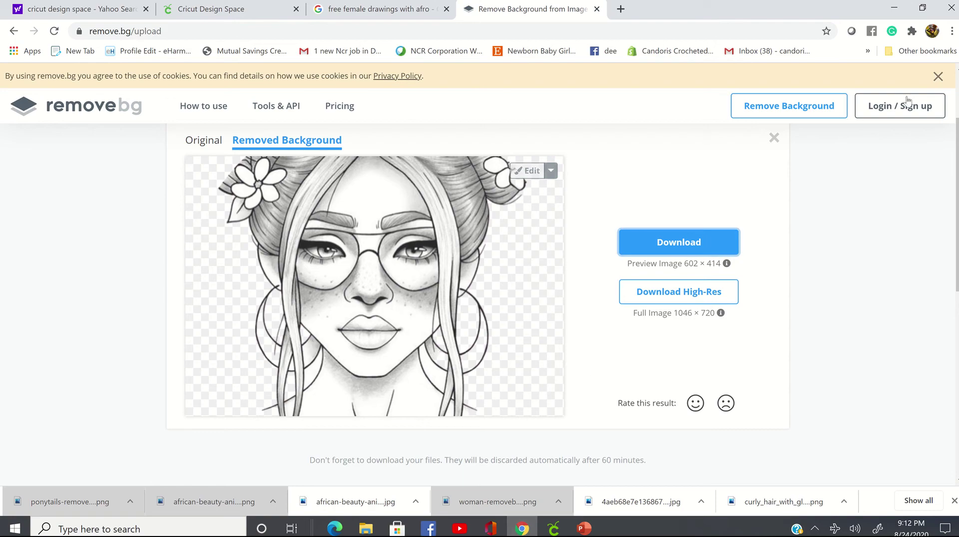
left_click(775, 139)
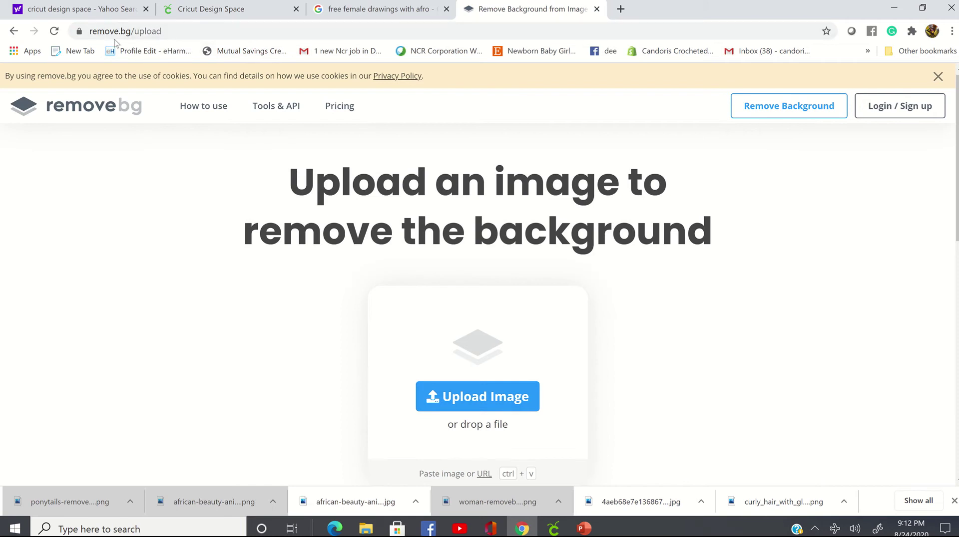
left_click(508, 404)
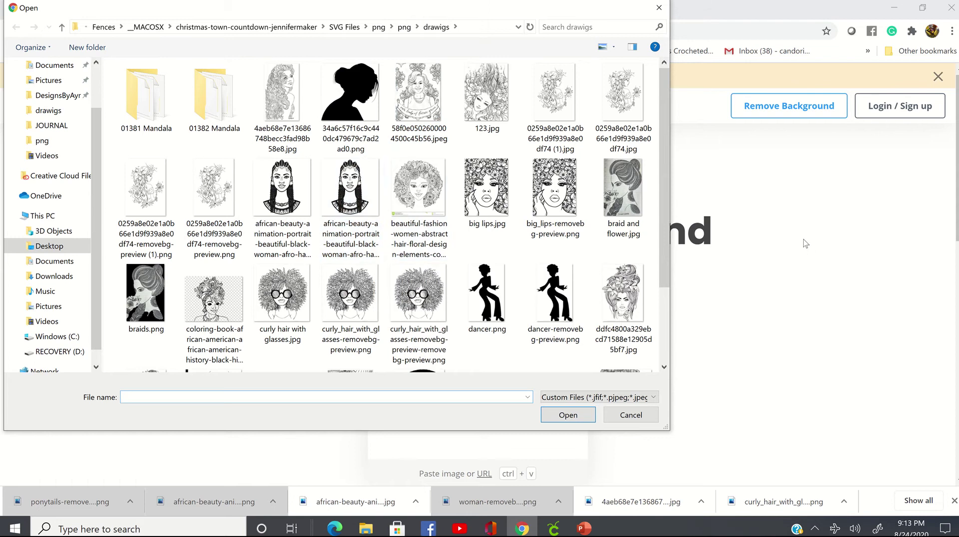
scroll(805, 237, "down", 2)
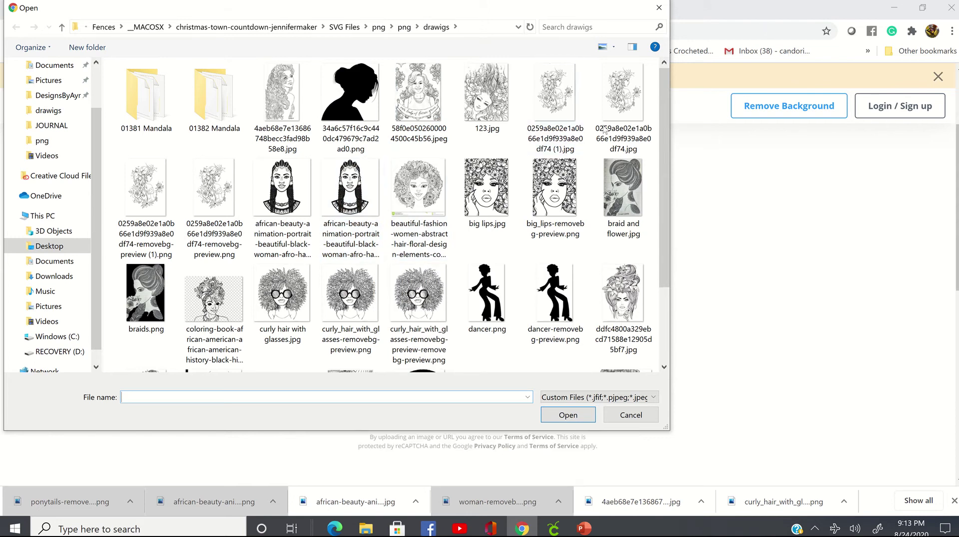
left_click(564, 102)
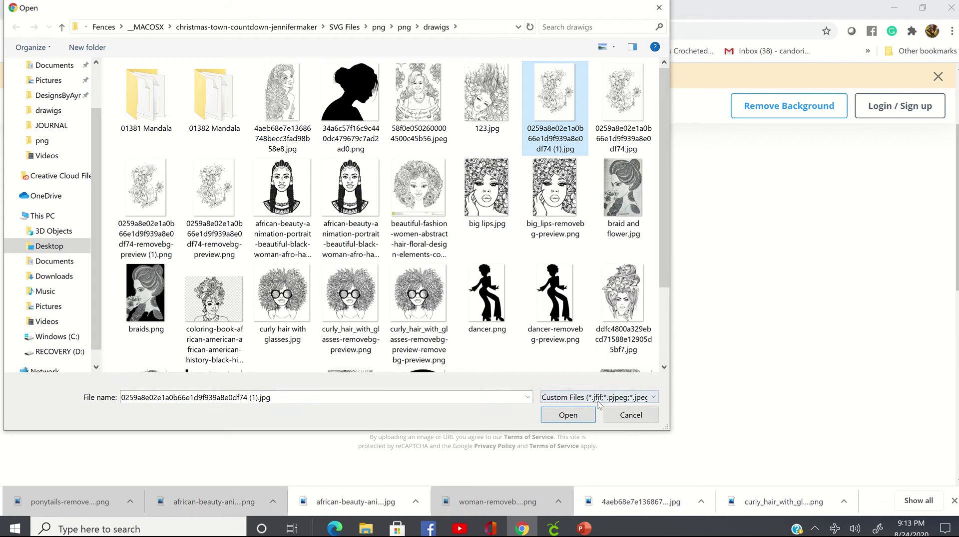
left_click(592, 415)
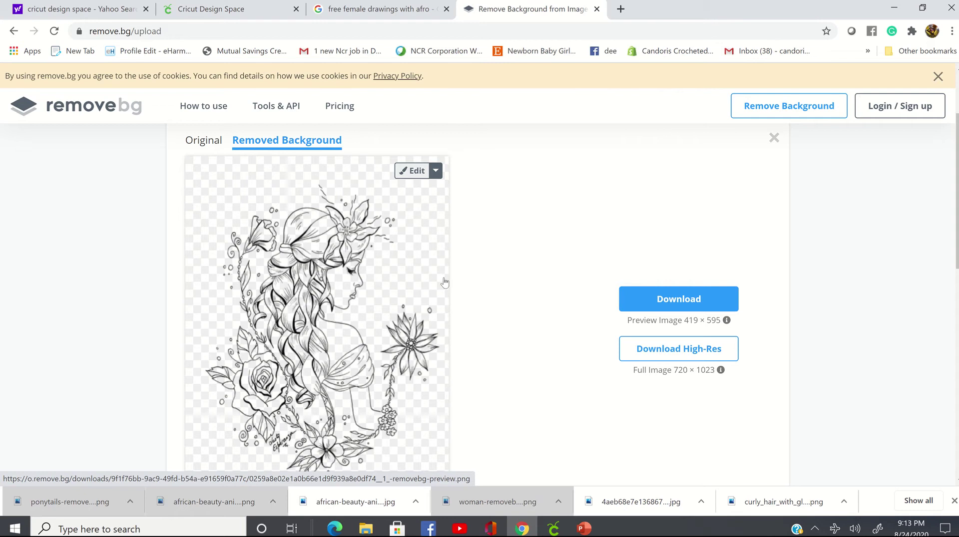
Check the background-free girl and flower drawing and download its preview-size version.
scroll(434, 270, "down", 1)
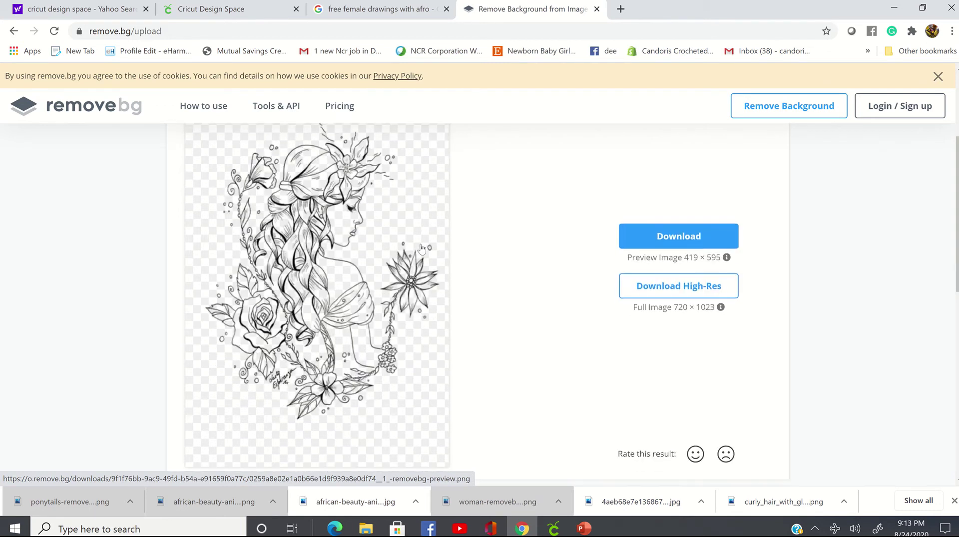
scroll(421, 249, "up", 2)
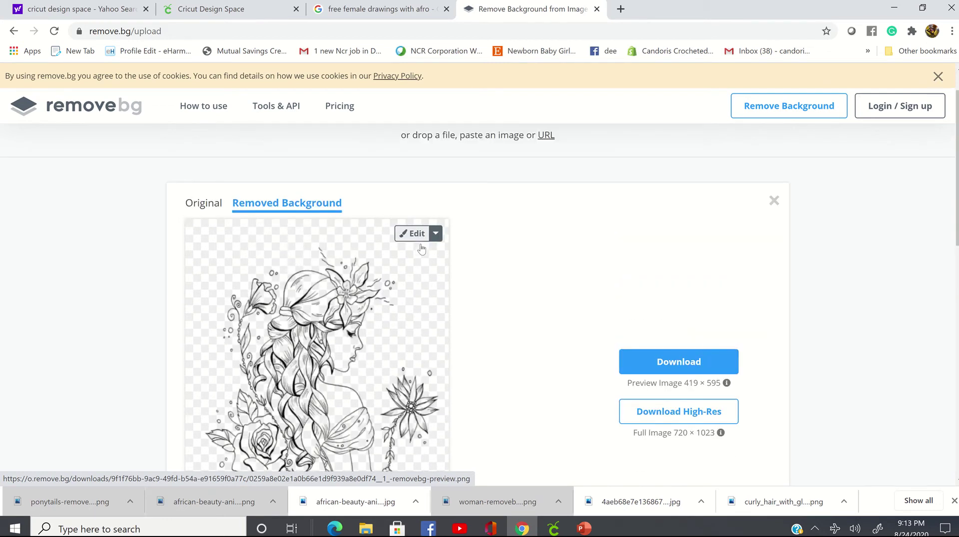
scroll(422, 249, "down", 2)
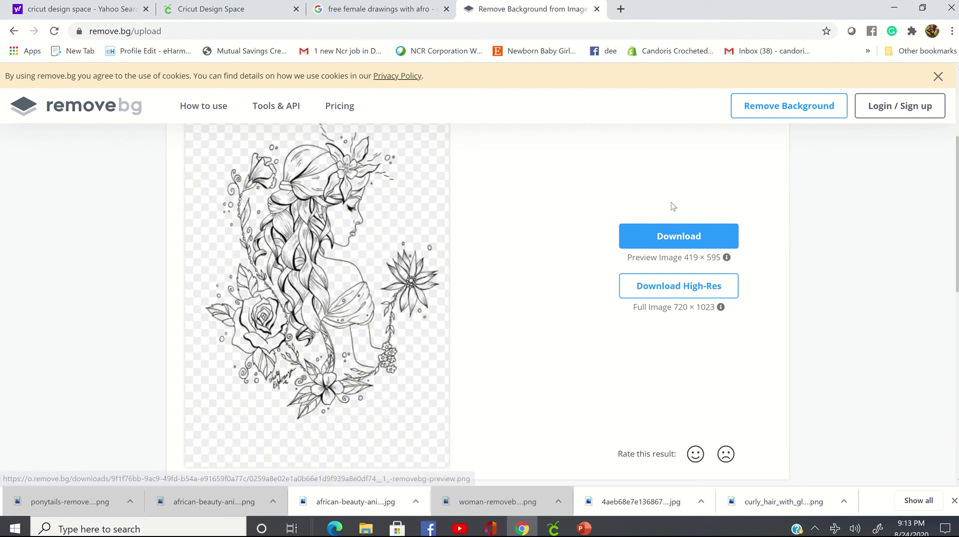
left_click(682, 242)
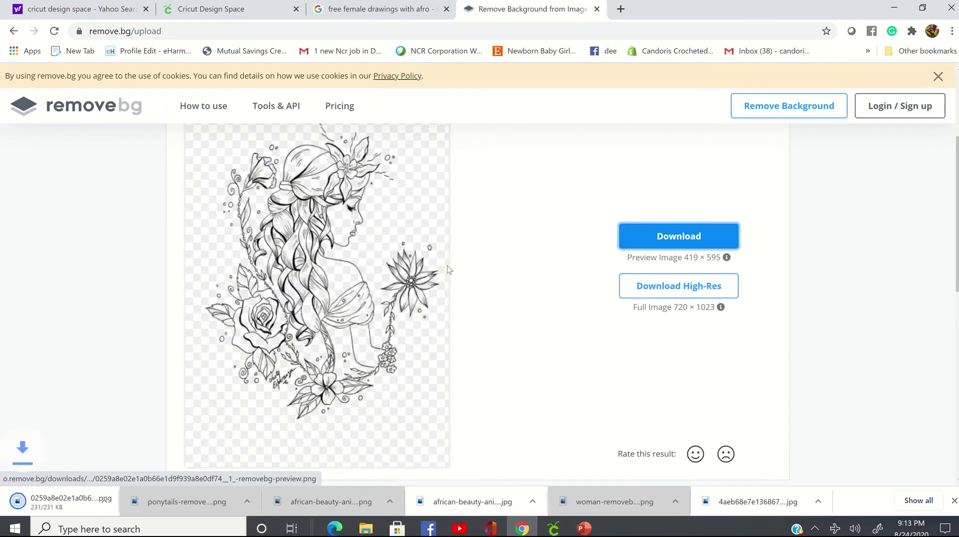
Open the downloaded image, save a PNG copy to the Desktop under its existing name, and close the photo viewer and remove.bg page.
left_click(68, 502)
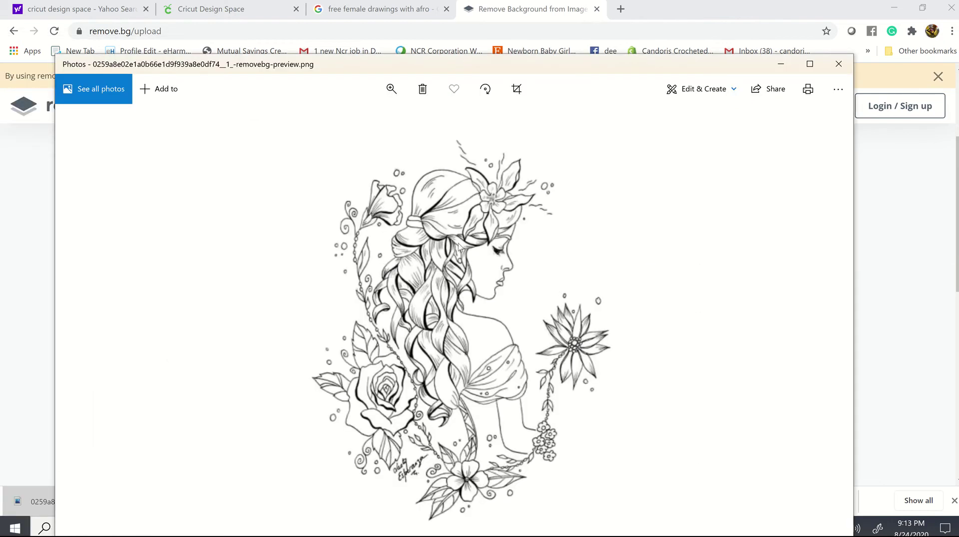
right_click(451, 246)
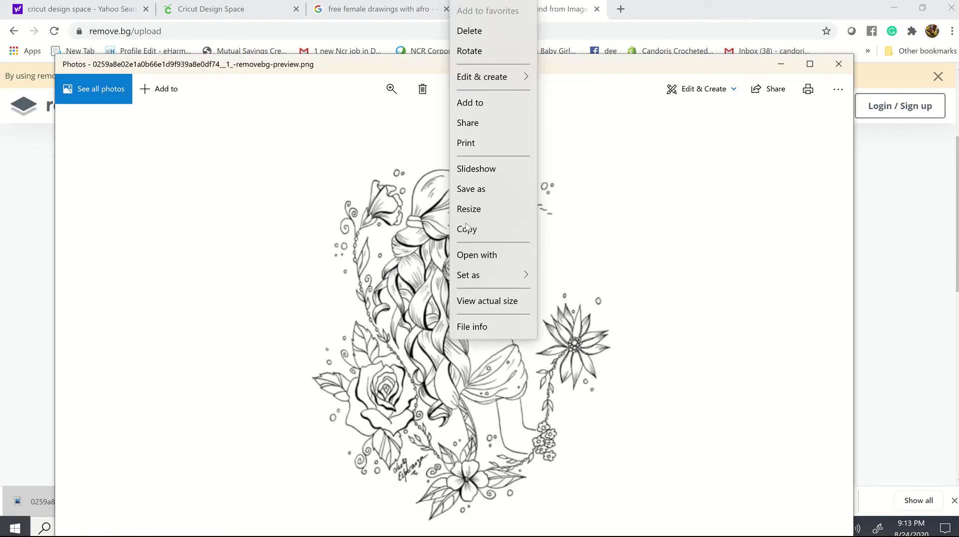
left_click(493, 190)
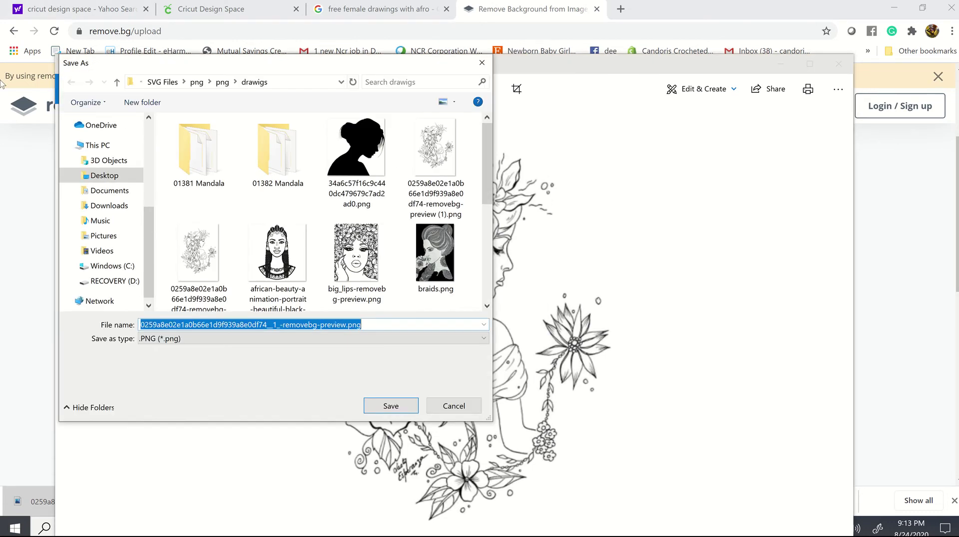
left_click(104, 176)
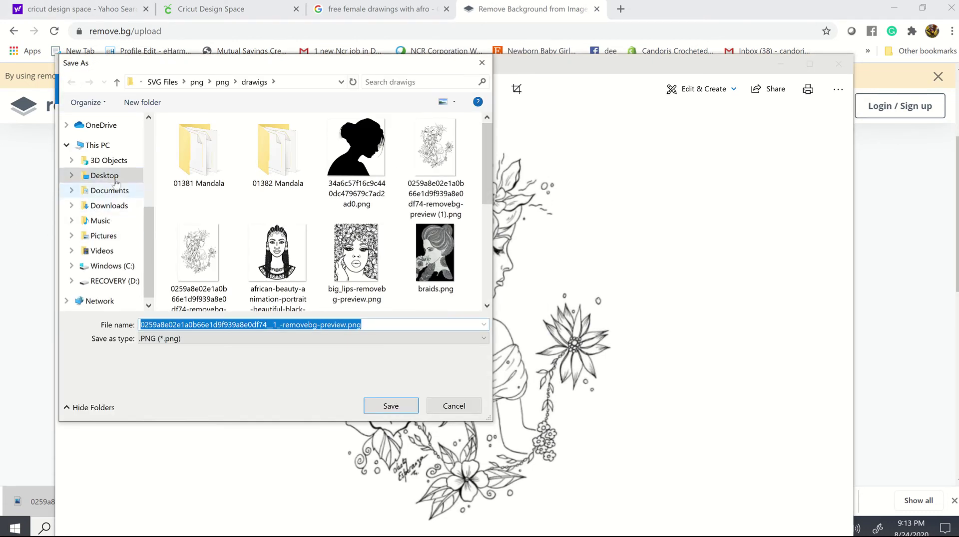
left_click(281, 325)
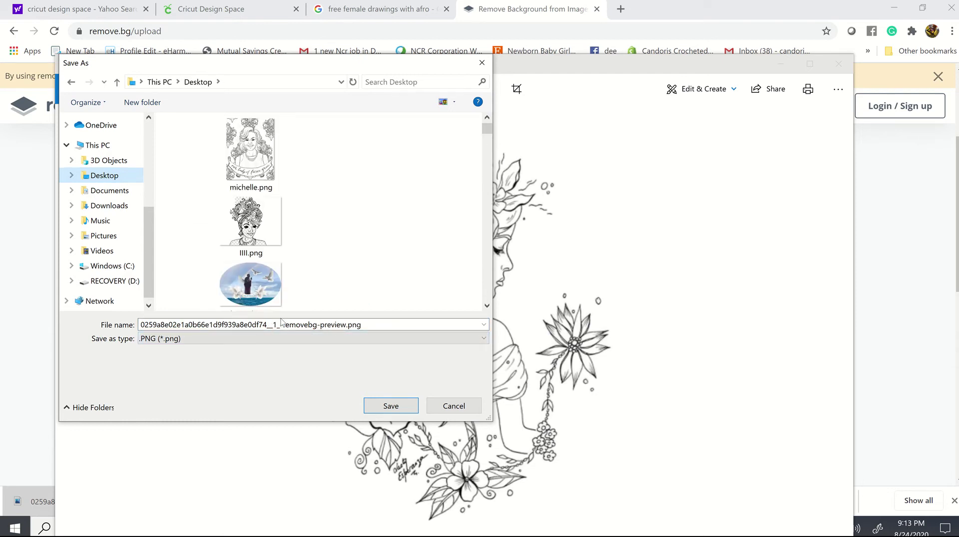
left_click(388, 405)
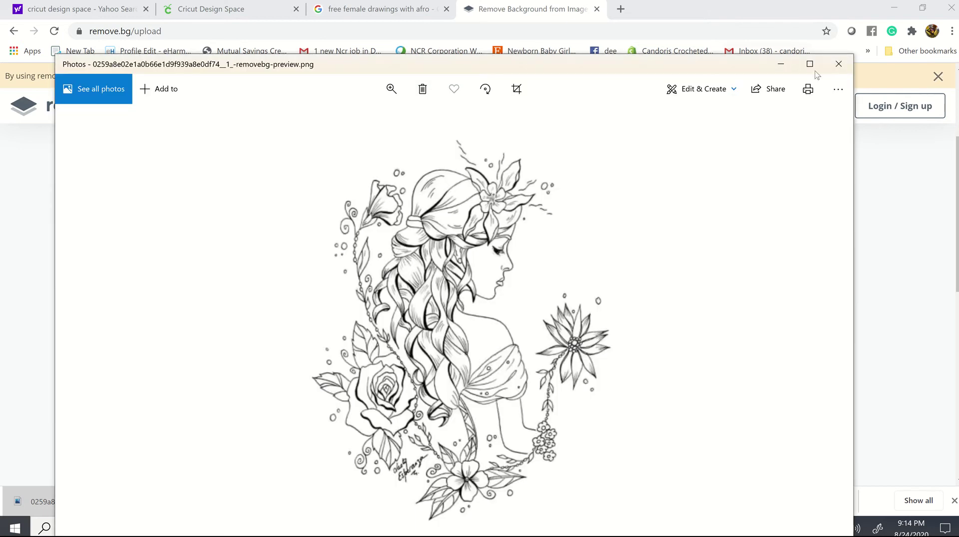
left_click(840, 65)
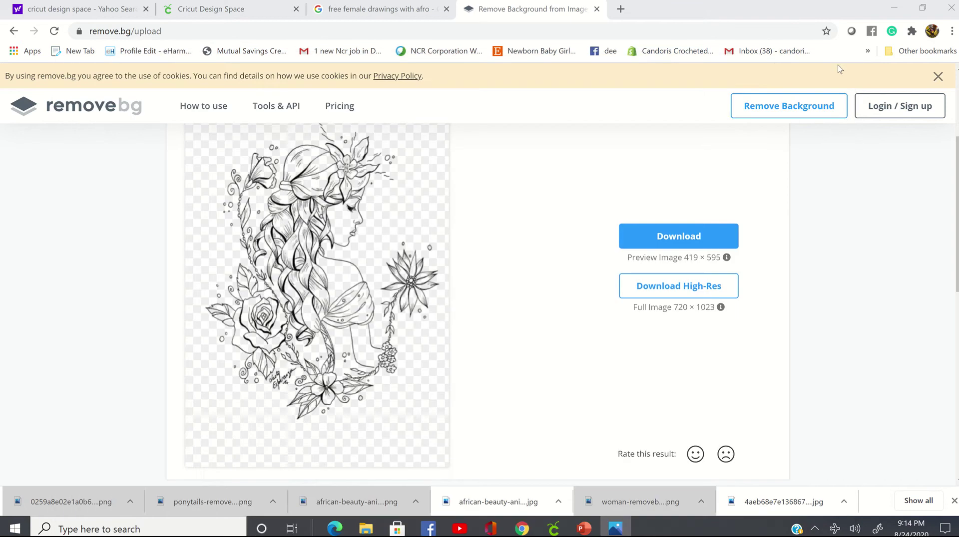
left_click(597, 9)
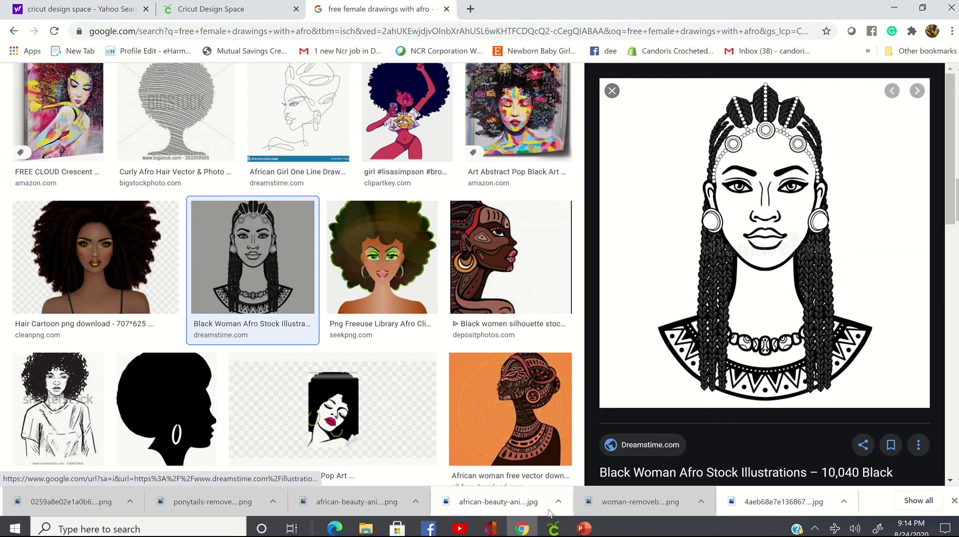
Switch to Cricut Design Space and hide the visible girl and flower drawing and the yellow square on the canvas.
left_click(562, 528)
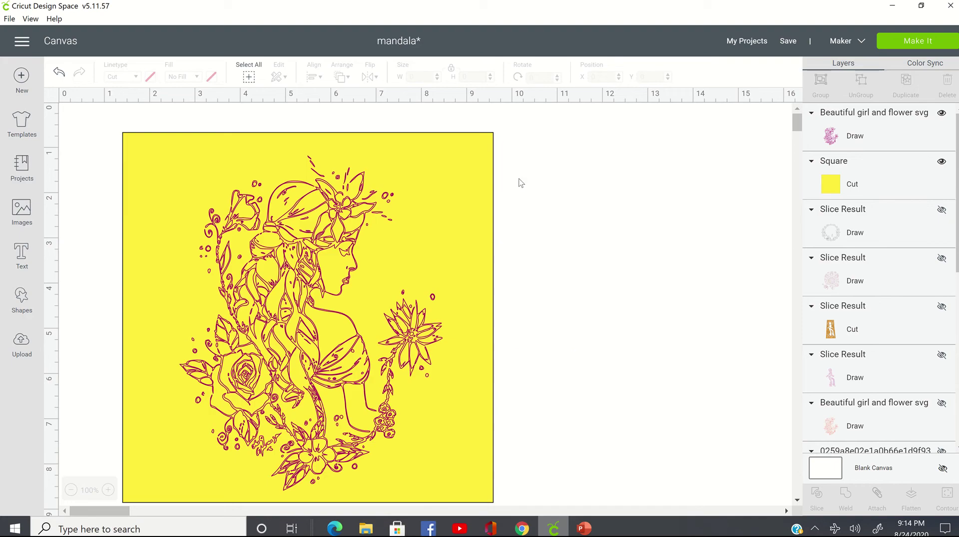
left_click(313, 247)
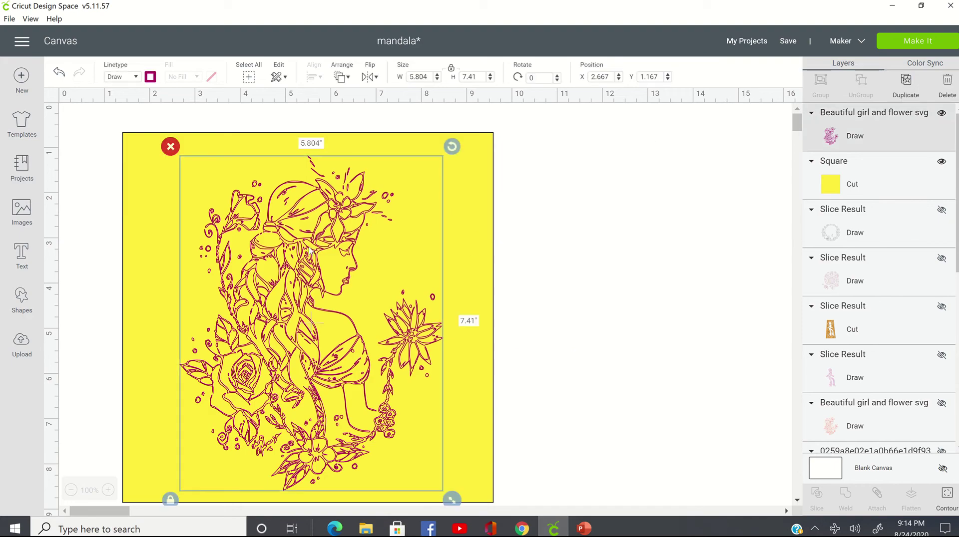
left_click(942, 113)
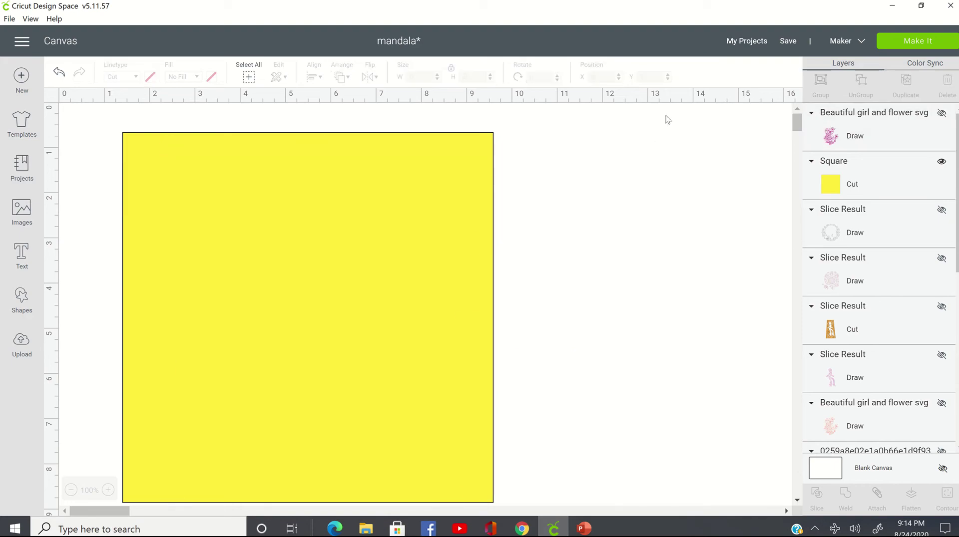
left_click(229, 209)
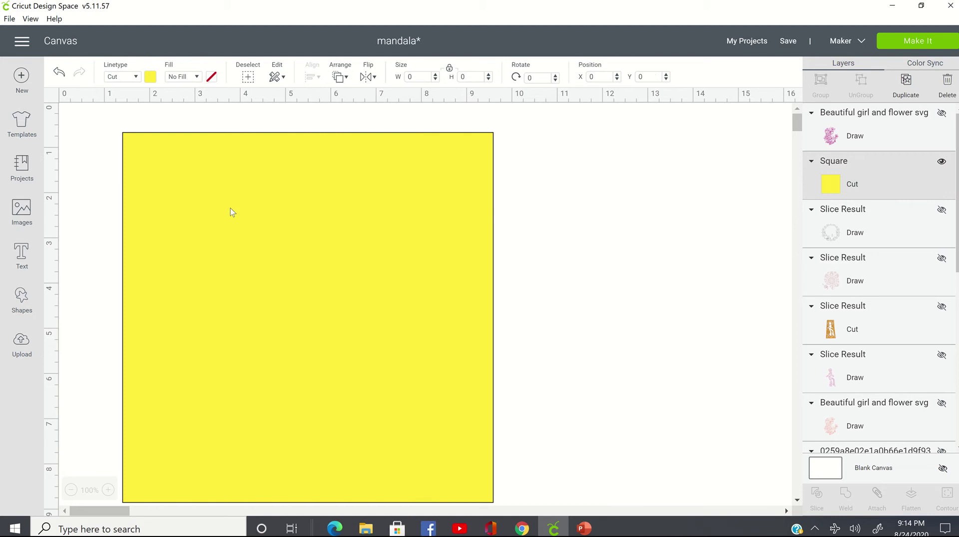
left_click(942, 161)
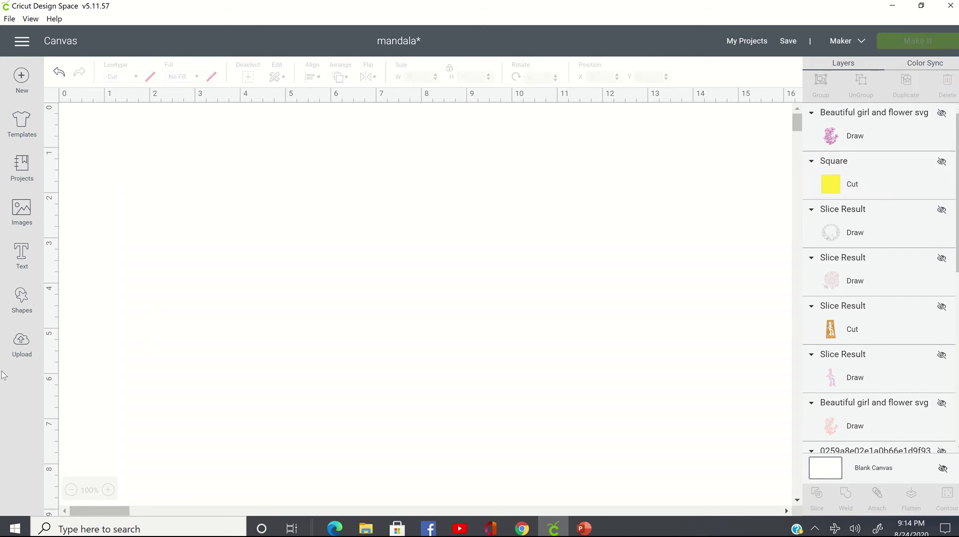
Upload "0259a8e02e1a0b66e1d9f939a8e0df74__1_-removebg-preview.png" from the Desktop as a new image.
left_click(22, 347)
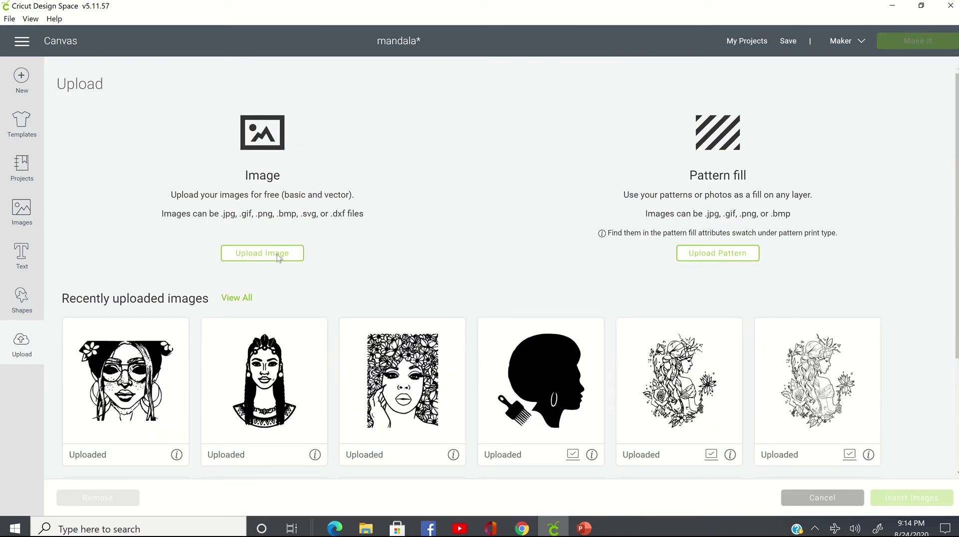
left_click(279, 257)
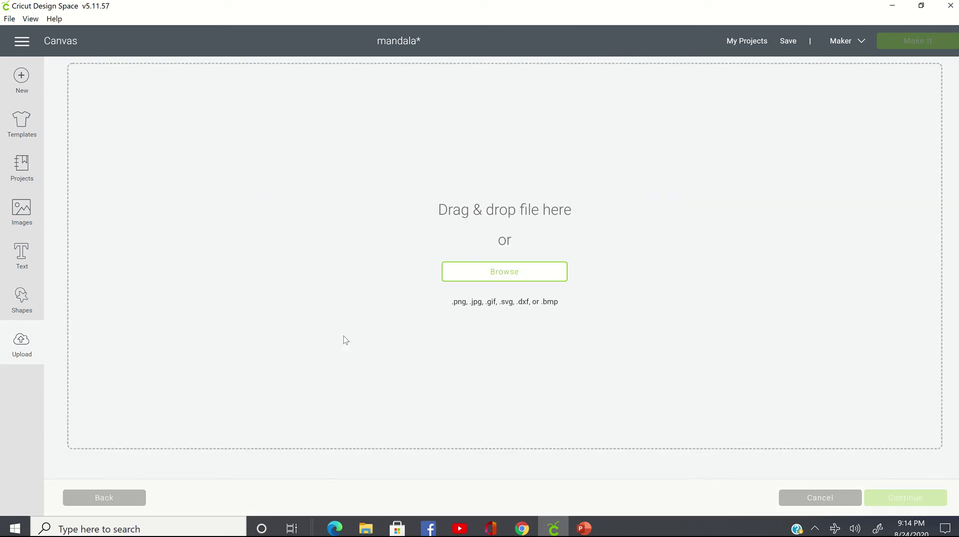
left_click(517, 274)
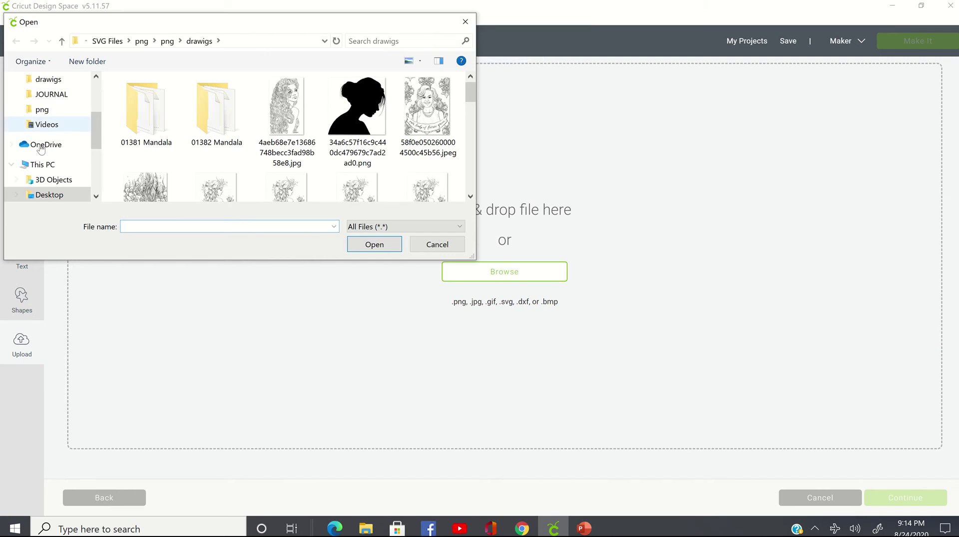
left_click(63, 195)
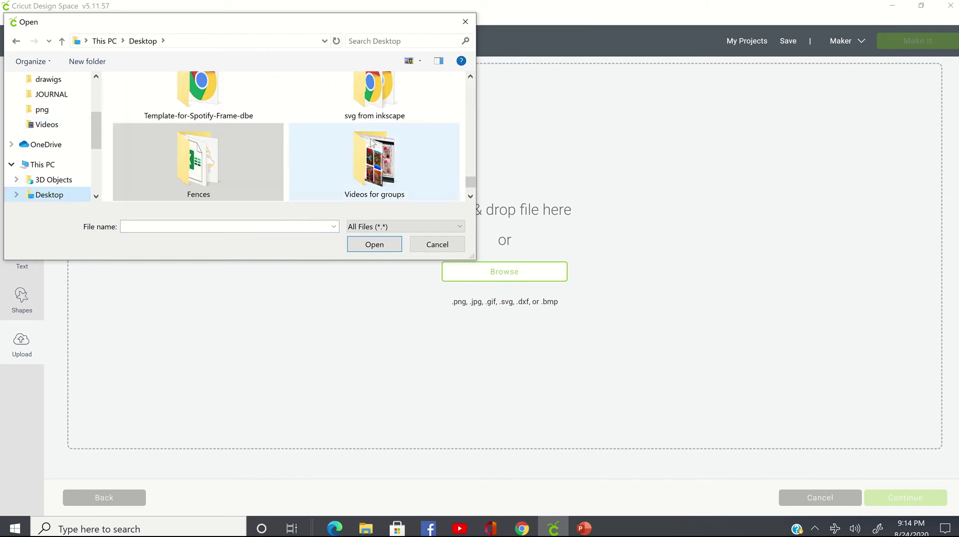
scroll(348, 141, "down", 8)
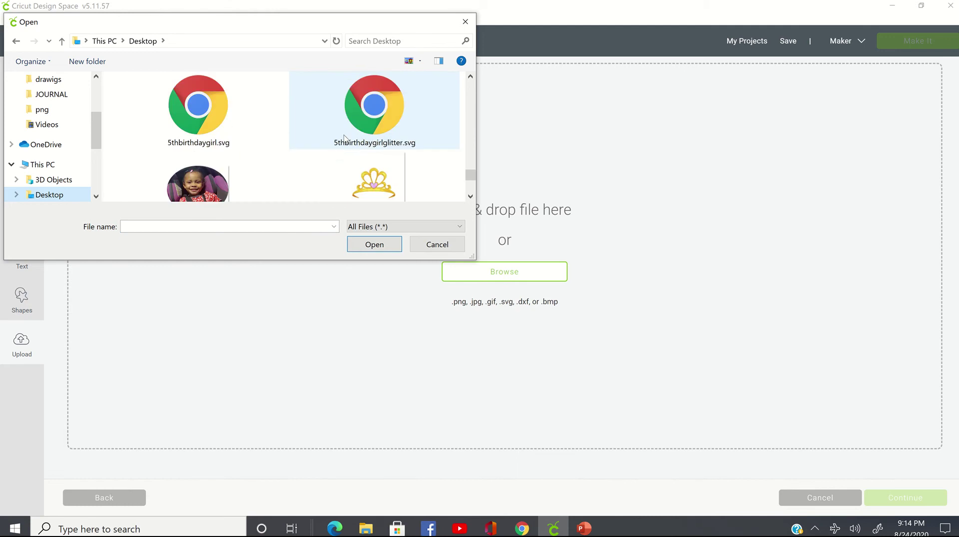
scroll(344, 139, "up", 3)
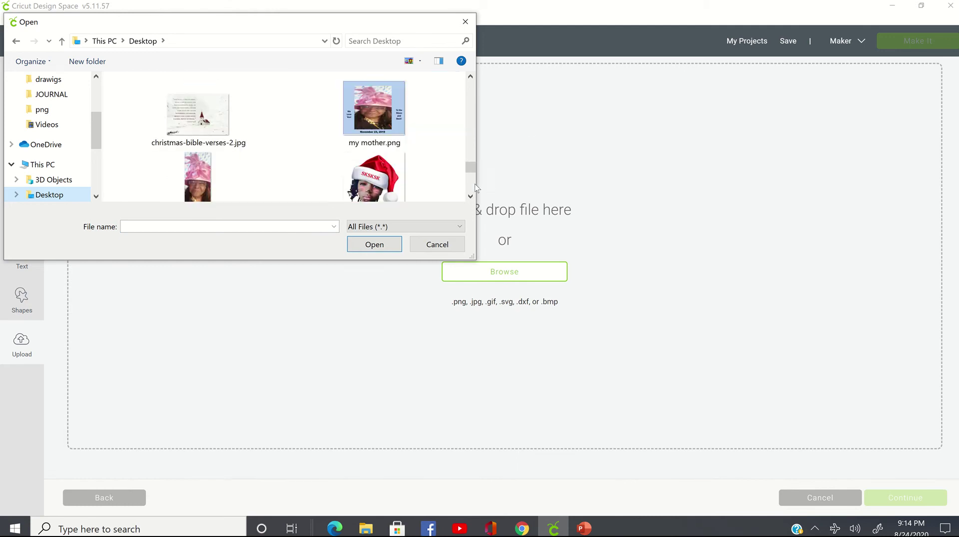
left_click_drag(475, 170, 524, 62)
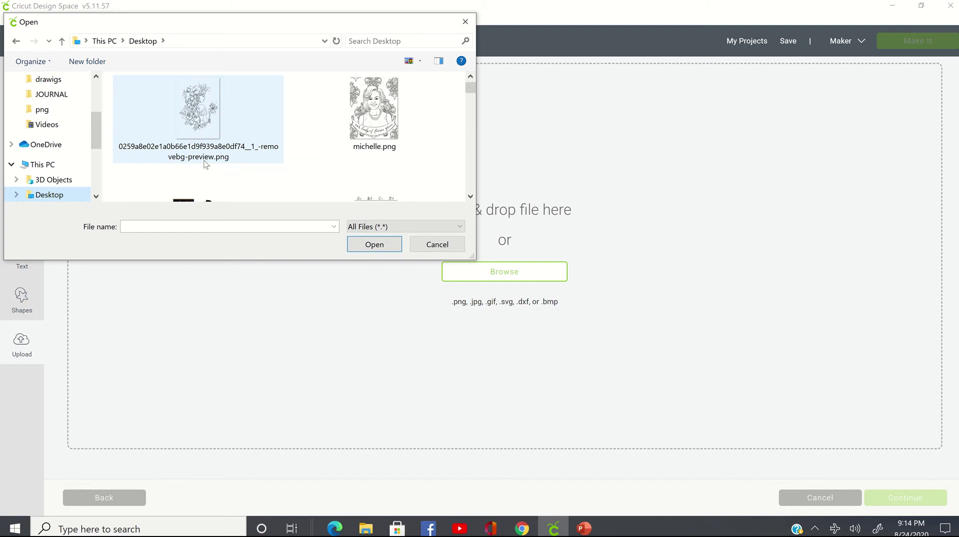
left_click(204, 134)
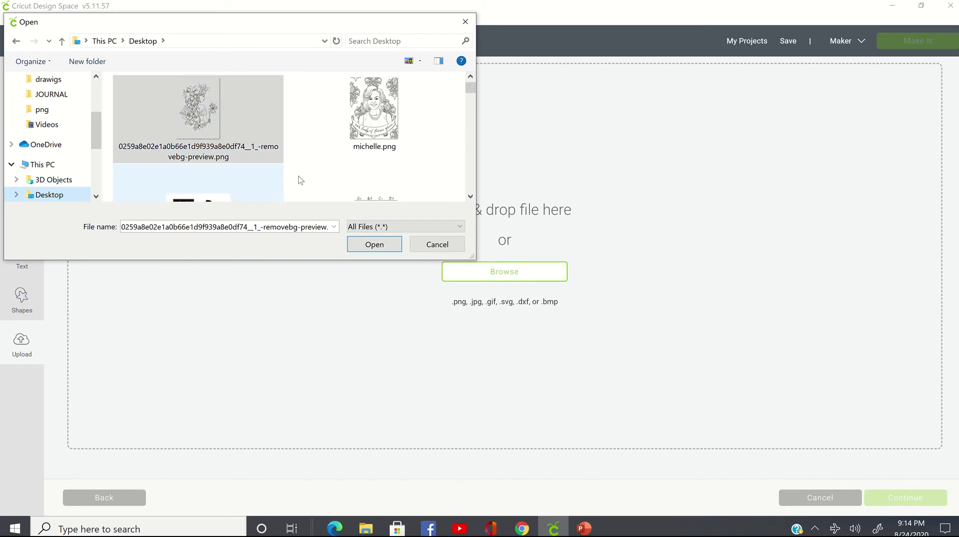
left_click(394, 247)
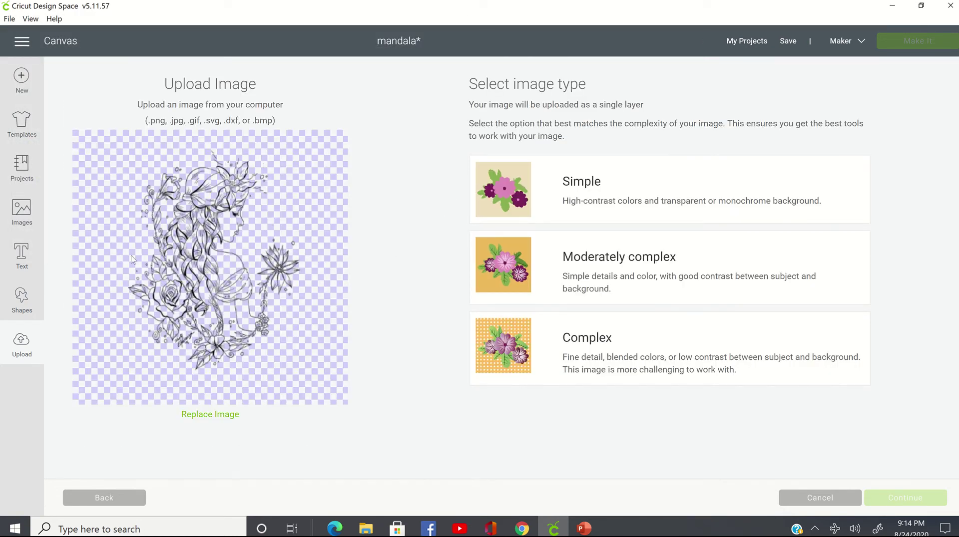
Set the image type to Complex and erase the background area above the flower crown.
left_click(513, 354)
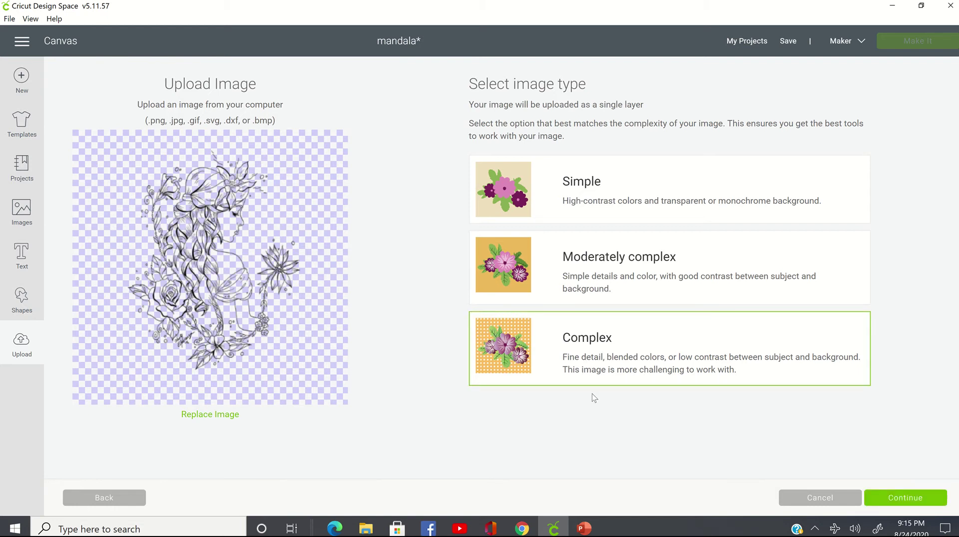
left_click(927, 499)
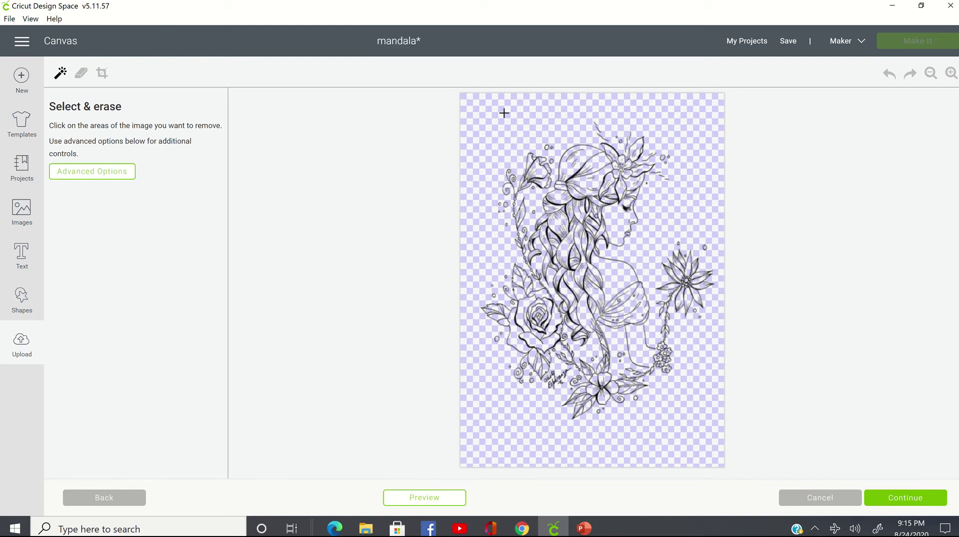
left_click(682, 111)
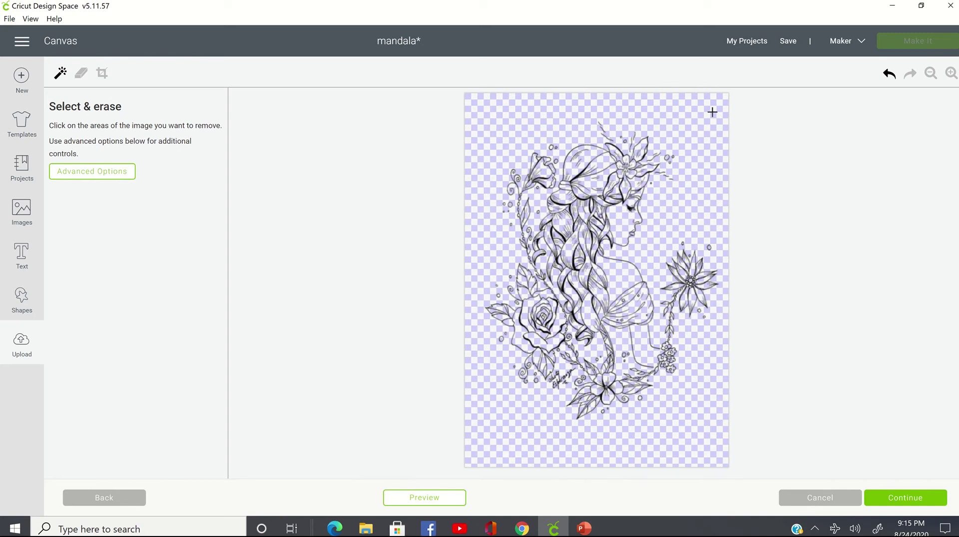
Try erasing a connected line area in the girl's head wrap and hair, and undo the erasure.
left_click(581, 198)
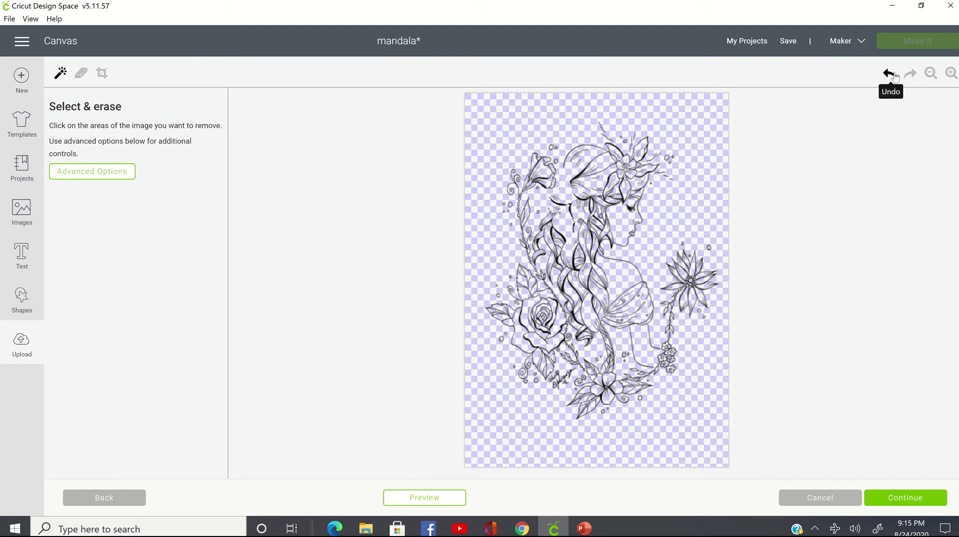
left_click(889, 74)
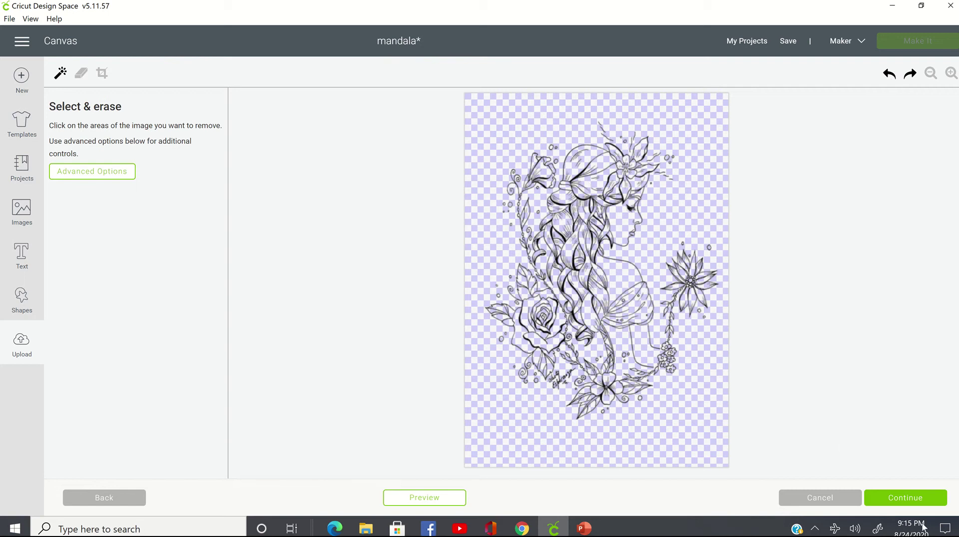
Save the cleaned upload as a Cut image named "you", leaving its tags empty.
left_click(941, 499)
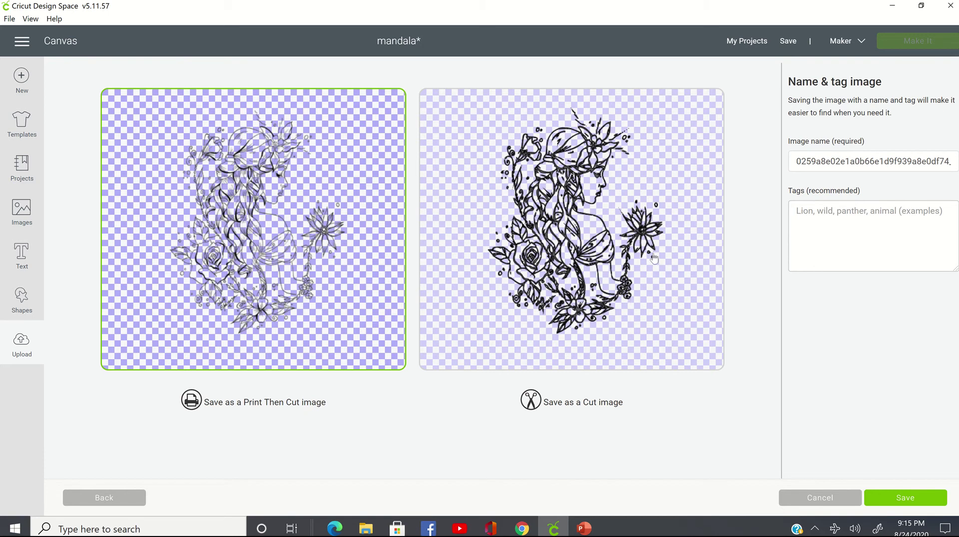
left_click(547, 157)
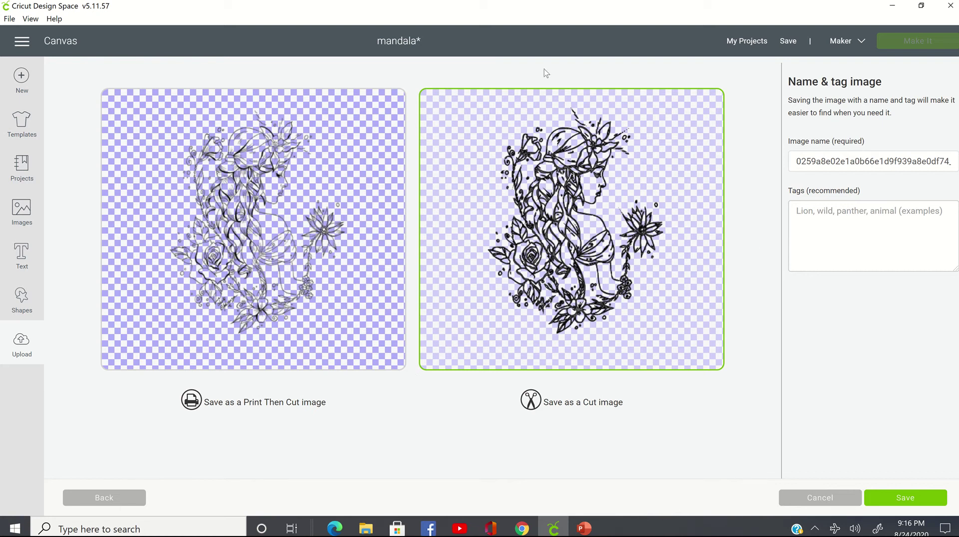
left_click(858, 160)
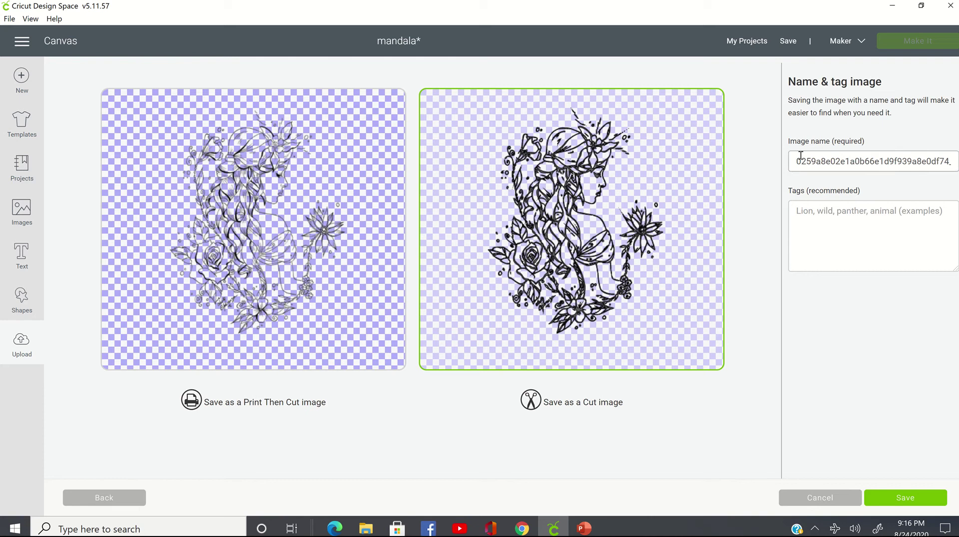
key("ctrl+a")
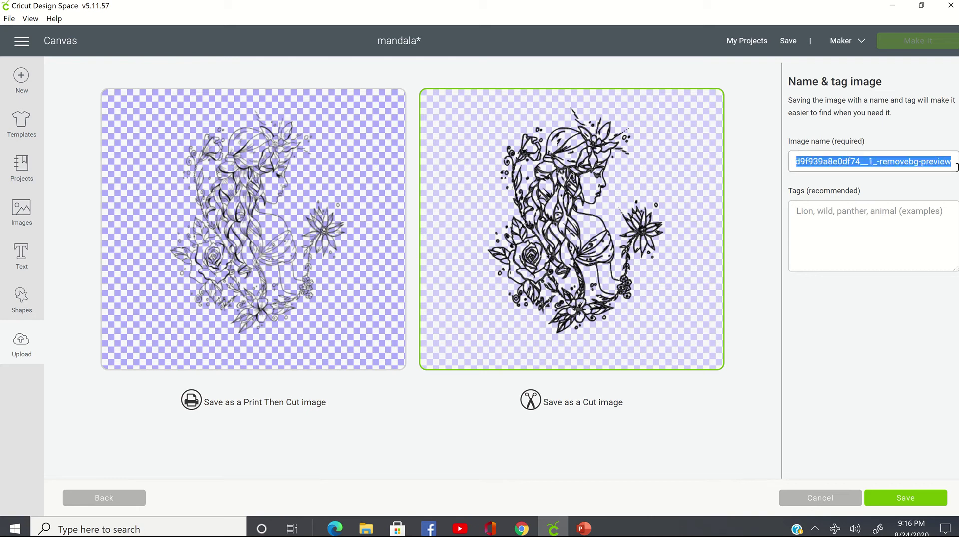
key("BackSpace")
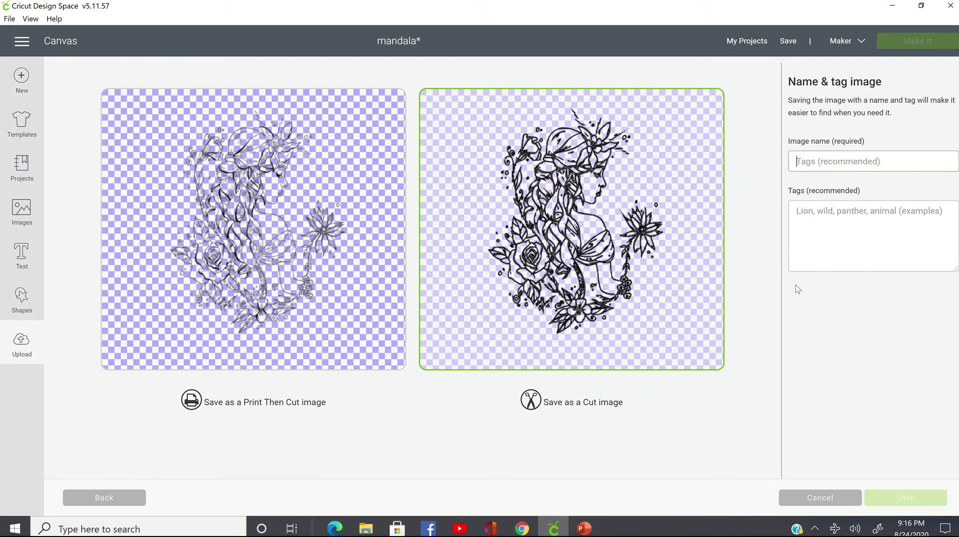
type("y")
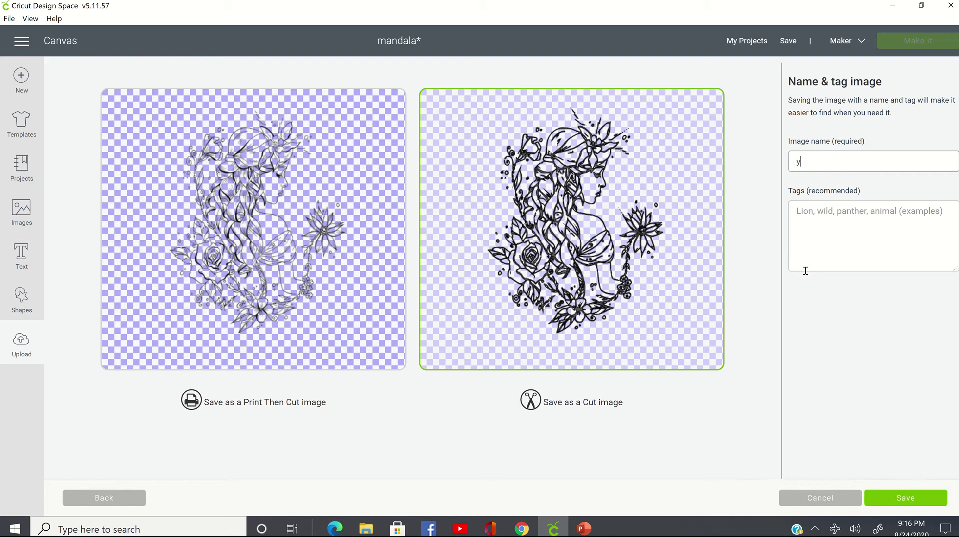
type("ou")
left_click(903, 213)
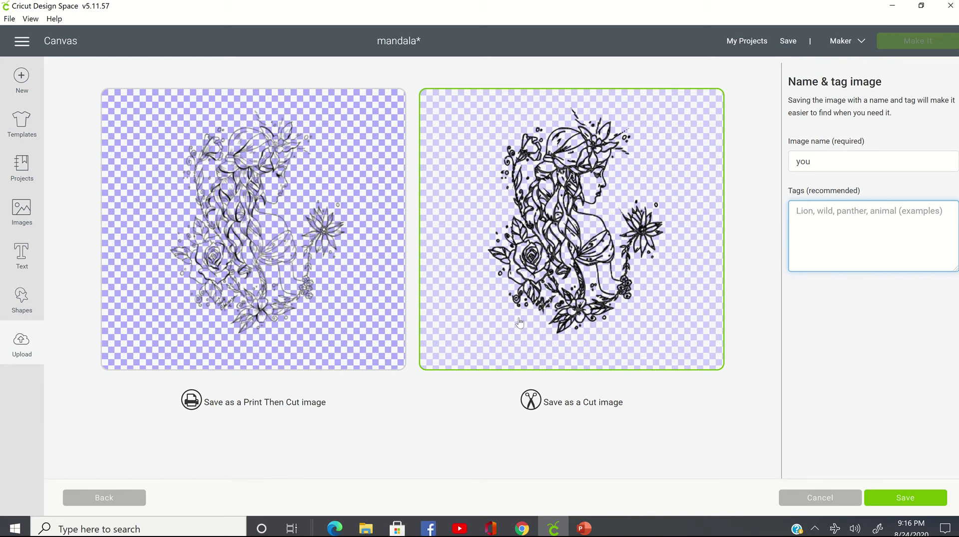
left_click(928, 496)
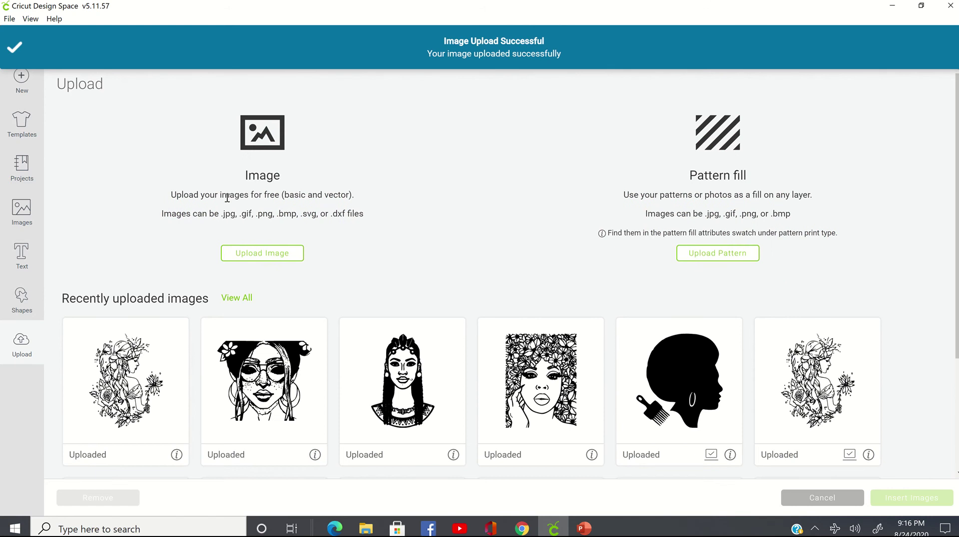
Insert the newly uploaded girl and flower image on the canvas and move it to about X 1.11, Y 0.86.
left_click(165, 363)
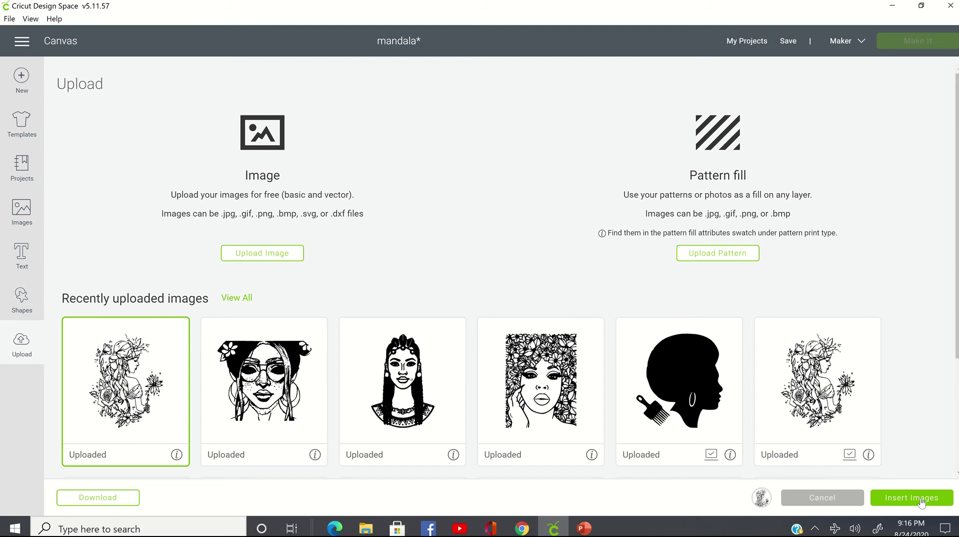
left_click(921, 500)
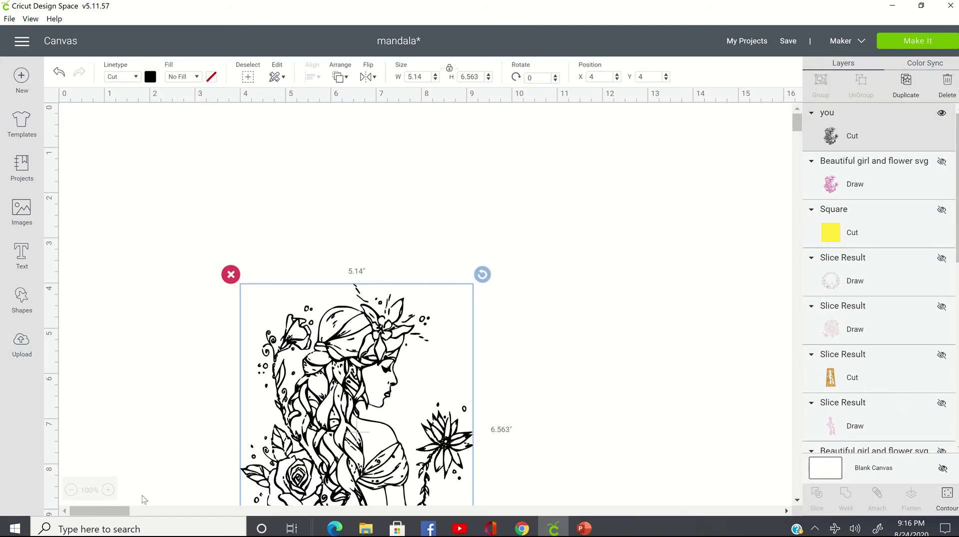
left_click_drag(365, 448, 232, 296)
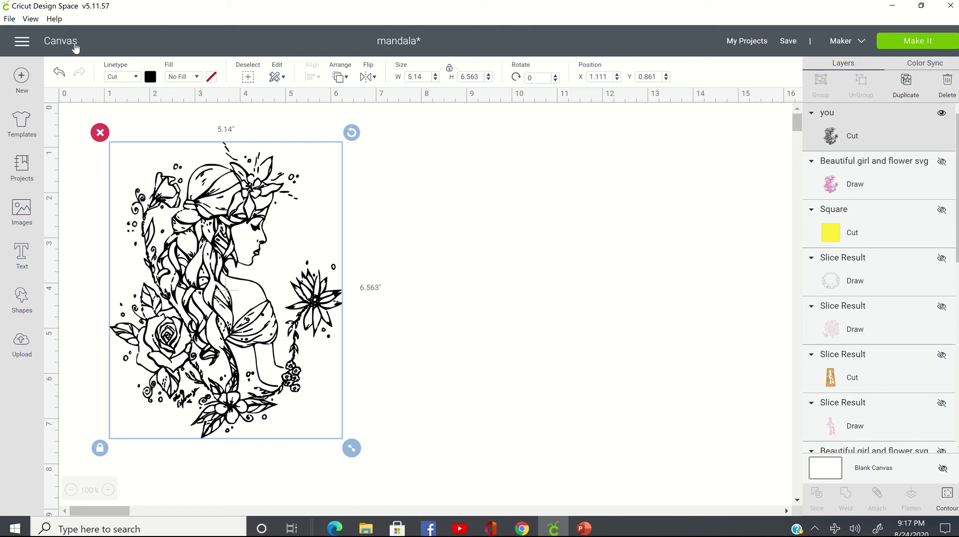
Set the girl drawing's linetype to Draw with a Magenta Fine Point (0.4mm) pen.
left_click(135, 78)
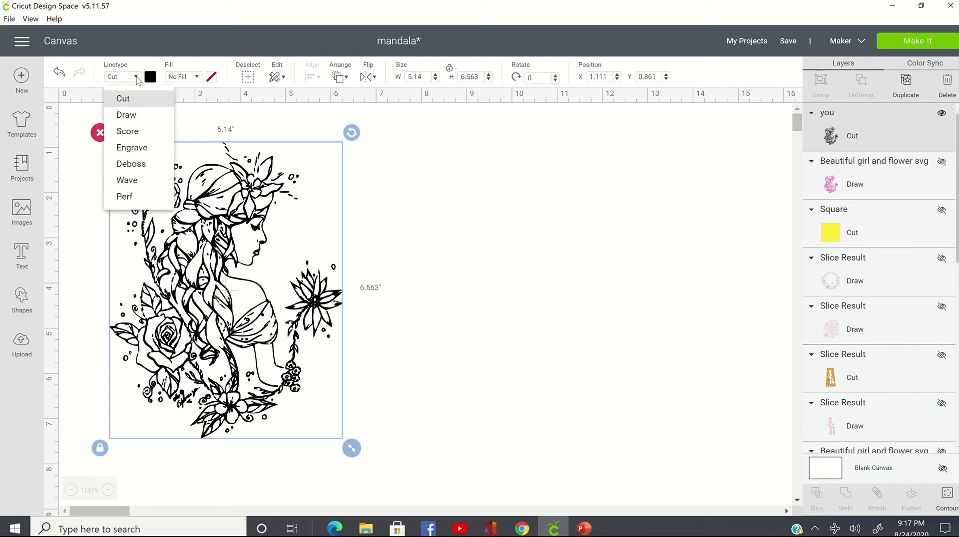
left_click(126, 115)
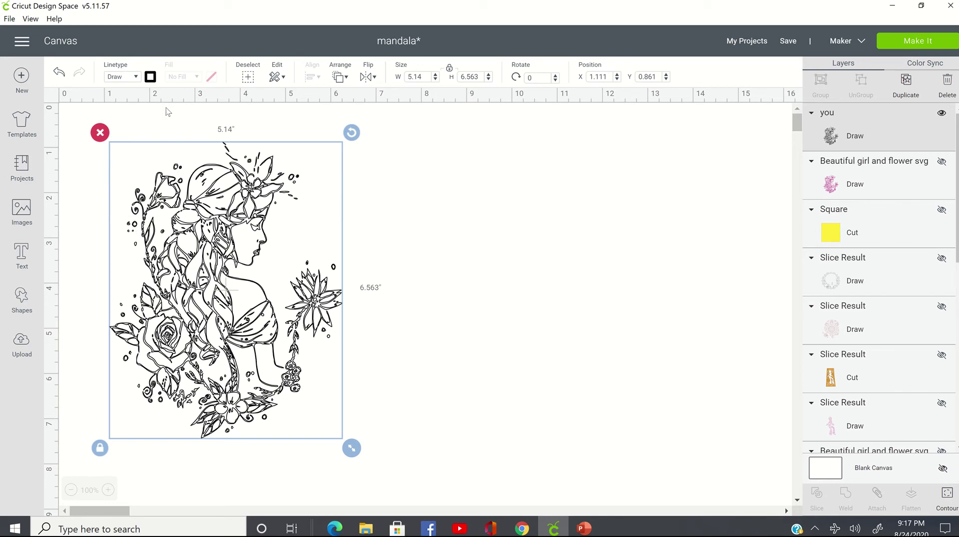
left_click(150, 77)
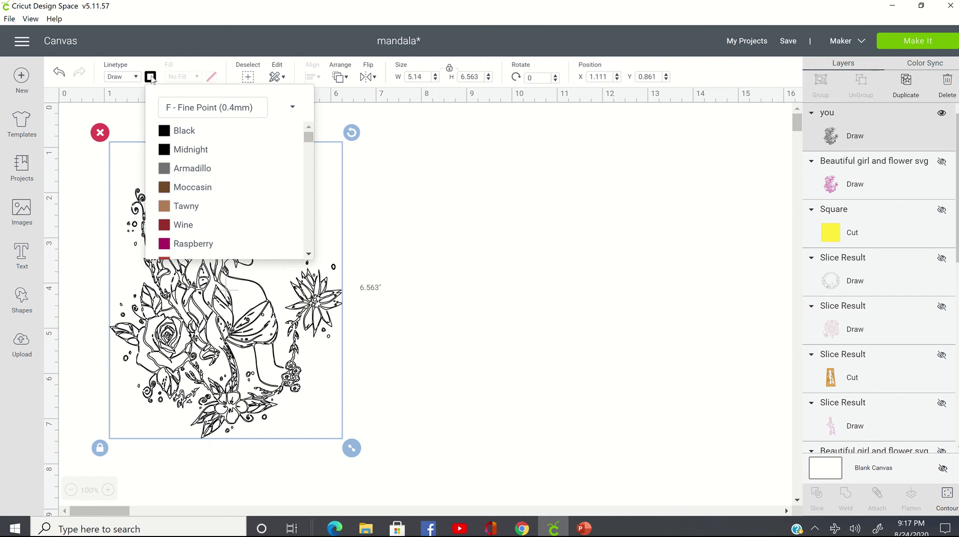
scroll(237, 200, "down", 3)
scroll(237, 199, "down", 4)
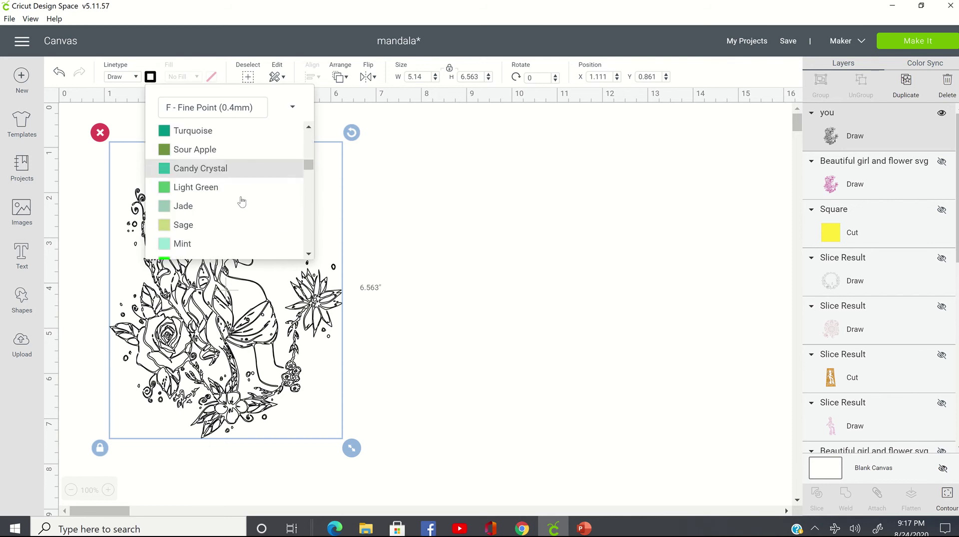
scroll(243, 203, "up", 3)
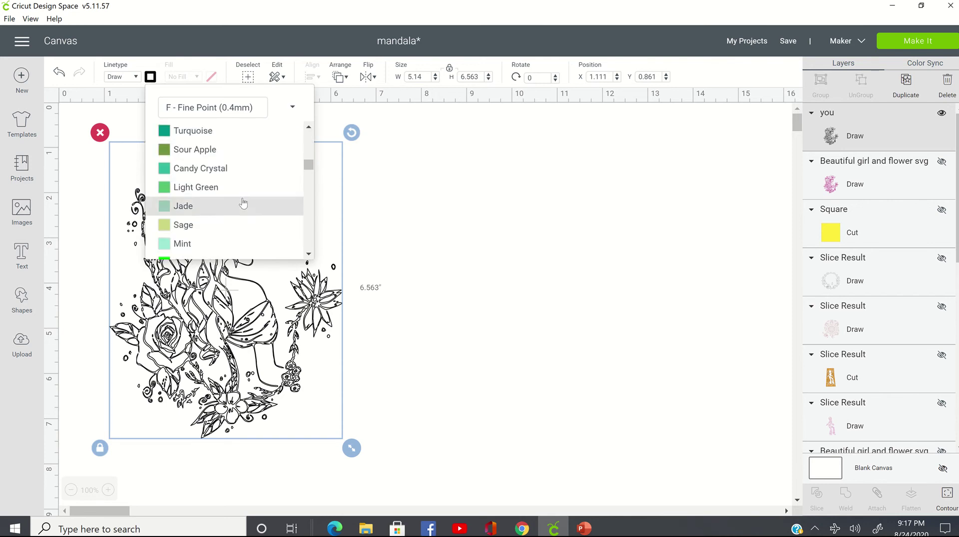
scroll(244, 202, "down", 1)
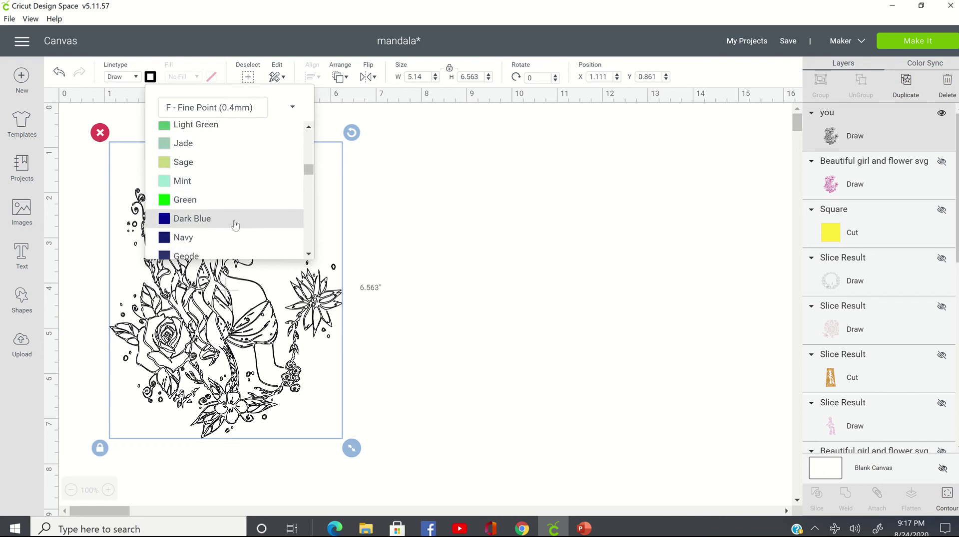
scroll(236, 224, "down", 3)
scroll(236, 225, "down", 1)
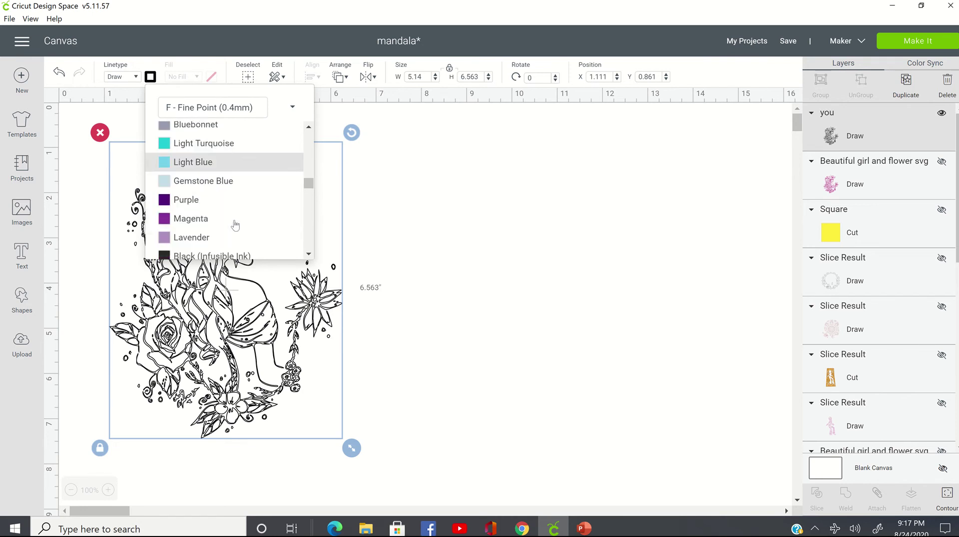
left_click(245, 216)
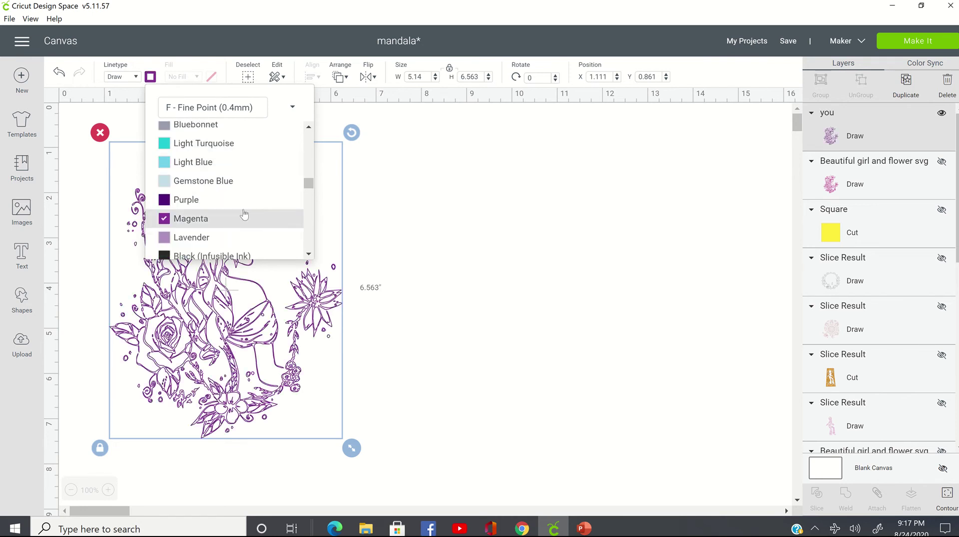
left_click(553, 296)
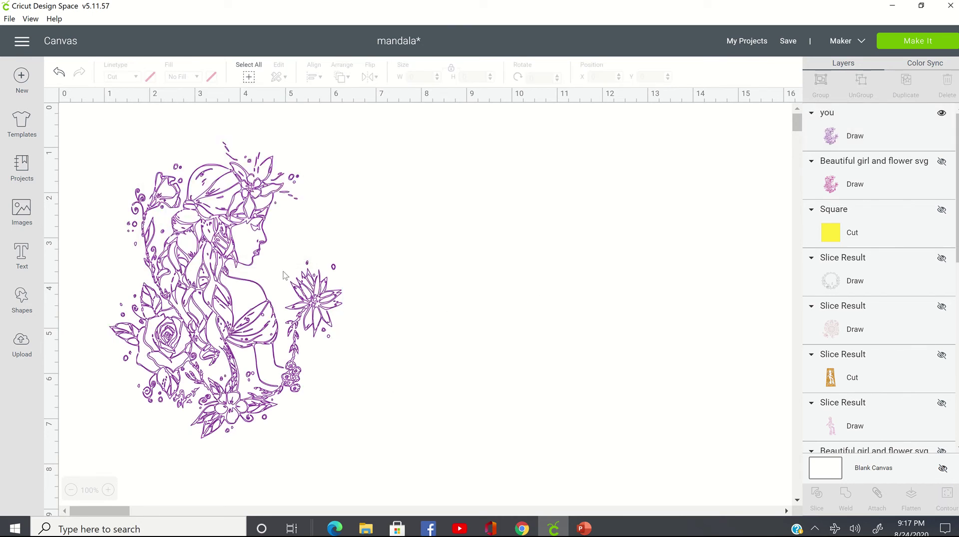
Enlarge the girl drawing proportionally to about 8.95 by 11.42 inches.
left_click(240, 290)
scroll(359, 299, "down", 4)
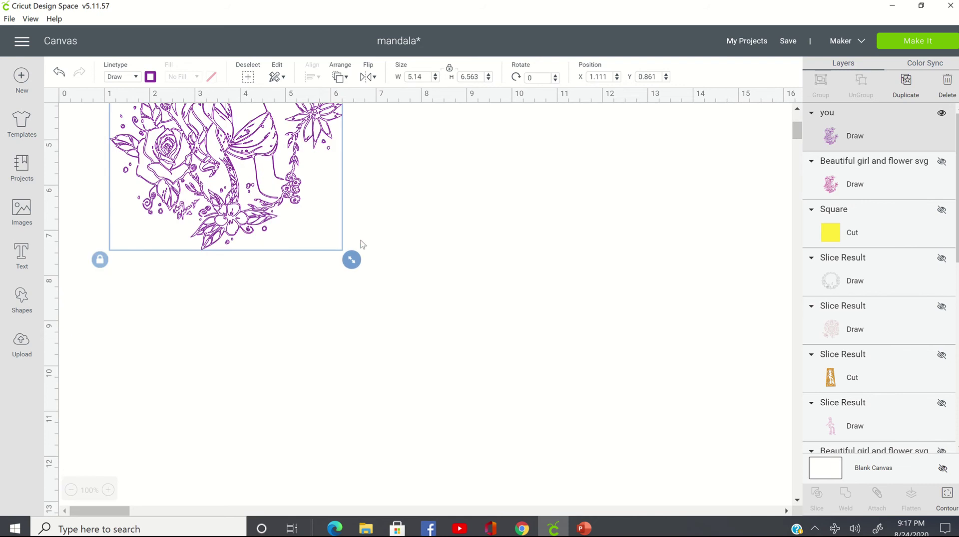
mouse_move(352, 260)
left_mouse_down()
mouse_move(463, 427)
mouse_move(574, 487)
left_mouse_up()
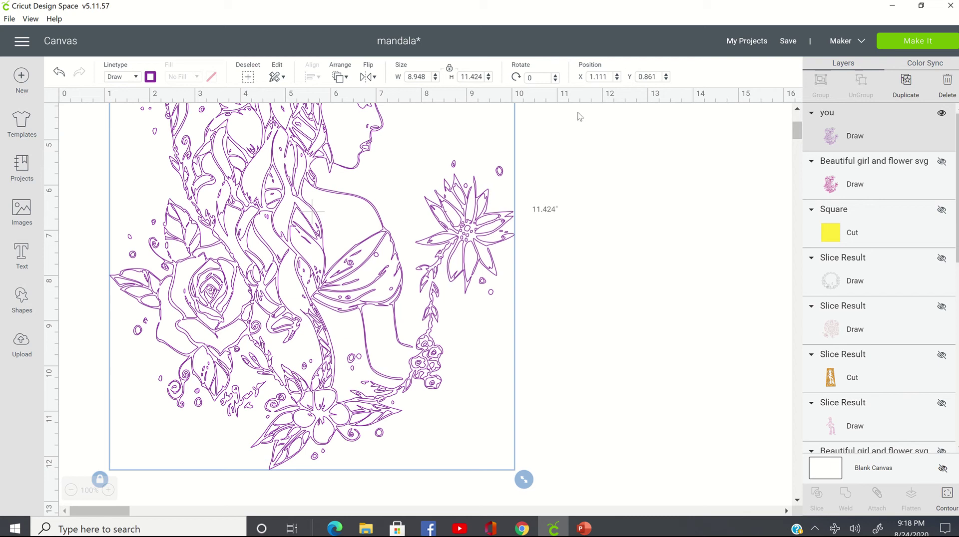
left_click(606, 306)
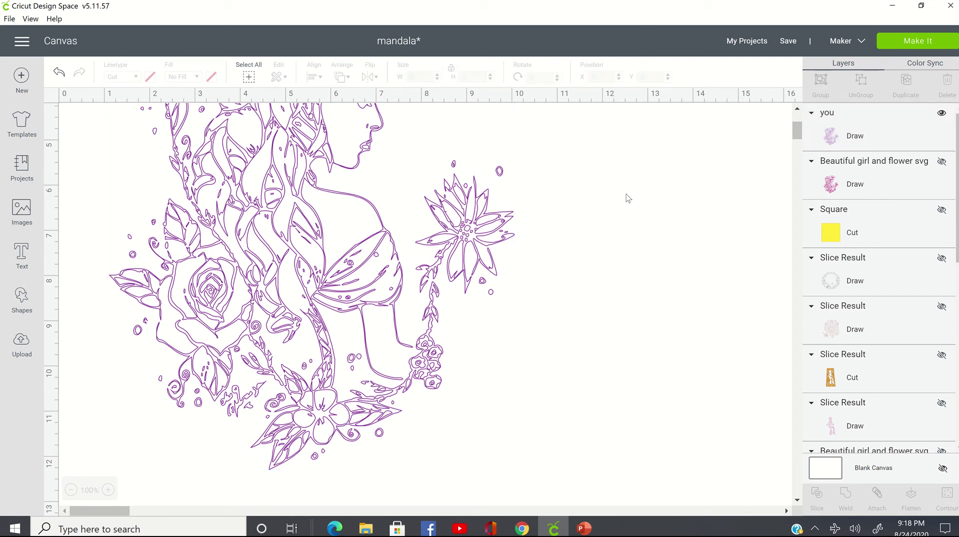
Send the project to mat preparation and shift the drawing about 1.5 inches right to centre it across the 12" x 12" mat.
left_click(892, 45)
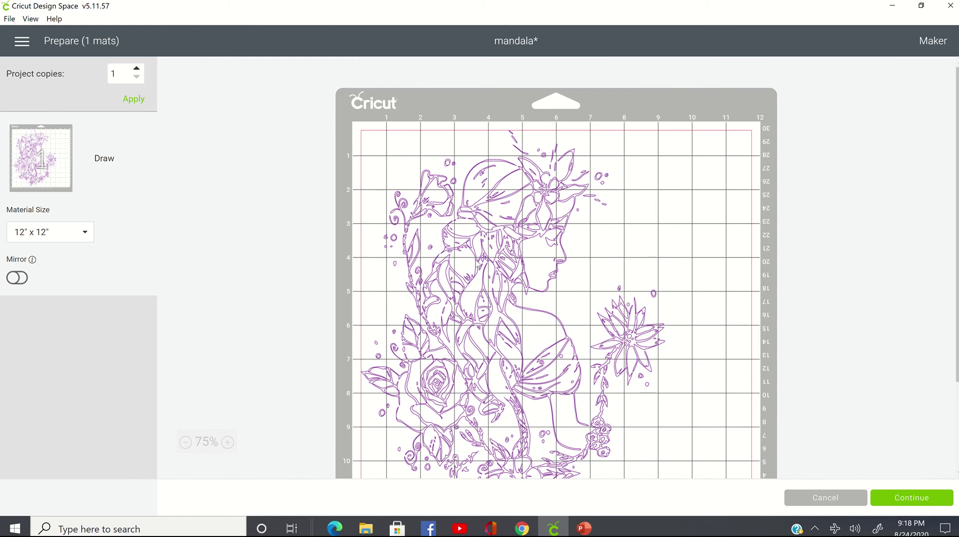
left_click_drag(492, 200, 555, 203)
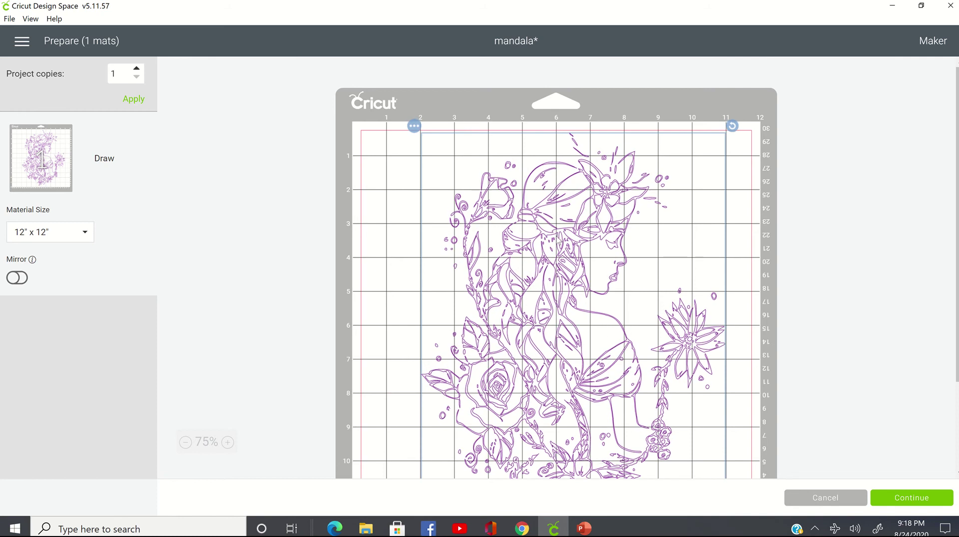
left_click_drag(553, 246, 548, 244)
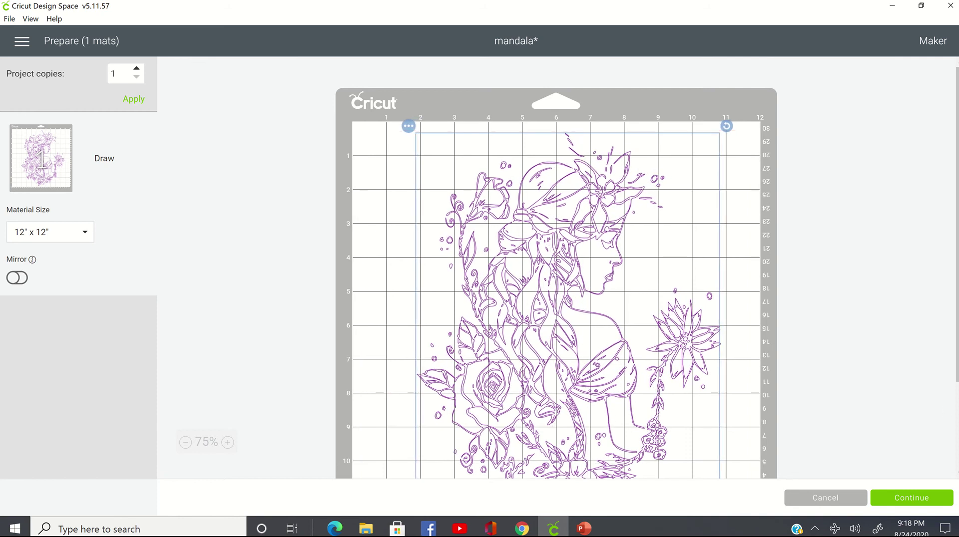
left_click(742, 438)
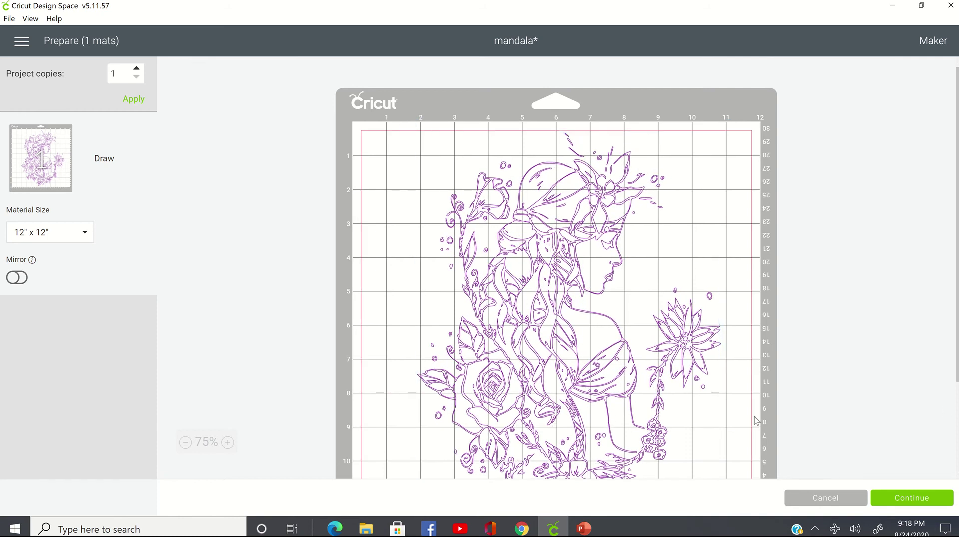
scroll(747, 411, "down", 3)
scroll(595, 310, "up", 3)
scroll(595, 310, "down", 2)
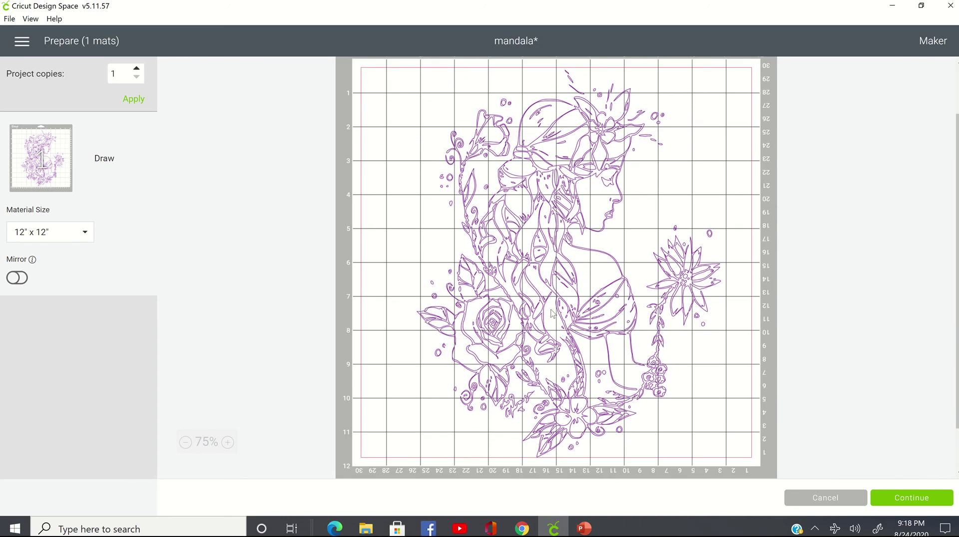
left_click(576, 332)
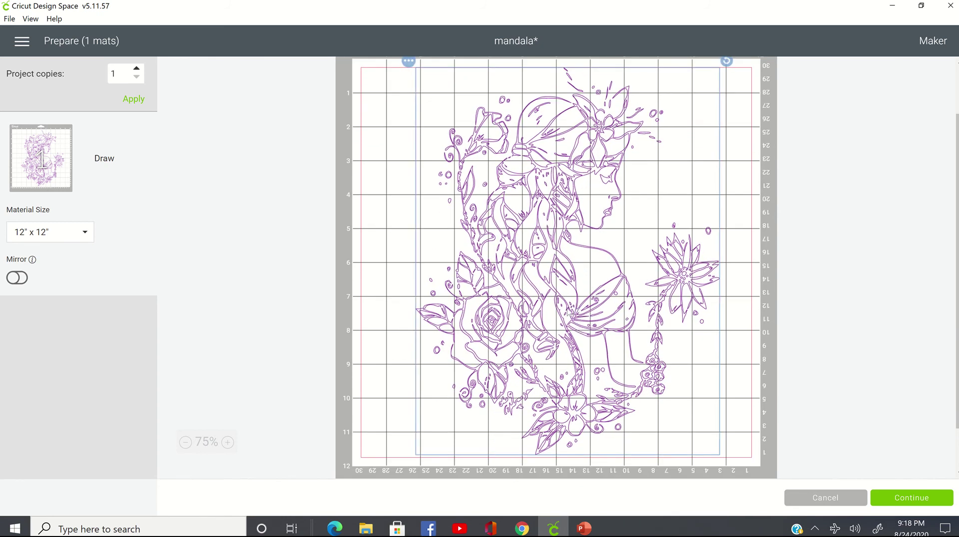
left_click_drag(570, 310, 579, 313)
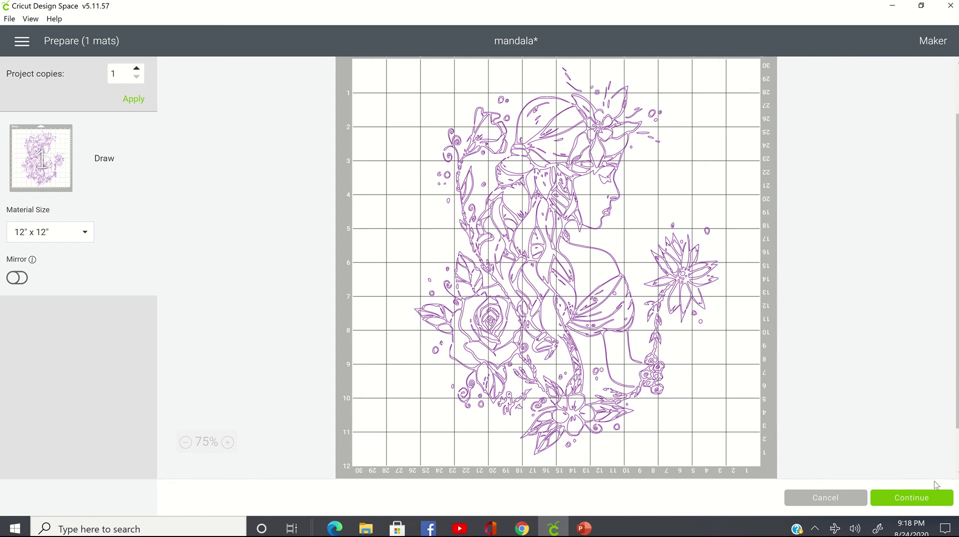
Continue to the make stage and set the base material to Medium Cardstock – 80 lb (216 gsm).
left_click(924, 501)
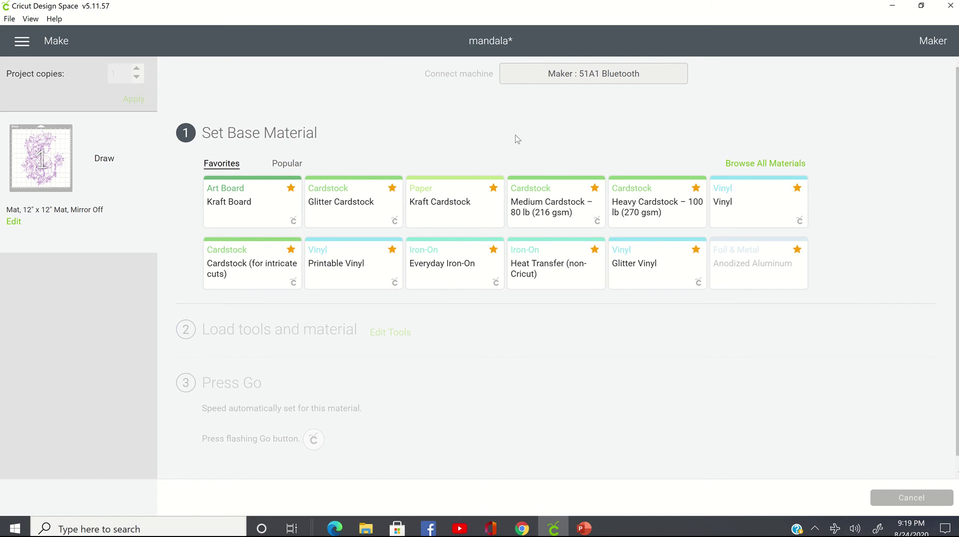
left_click(570, 198)
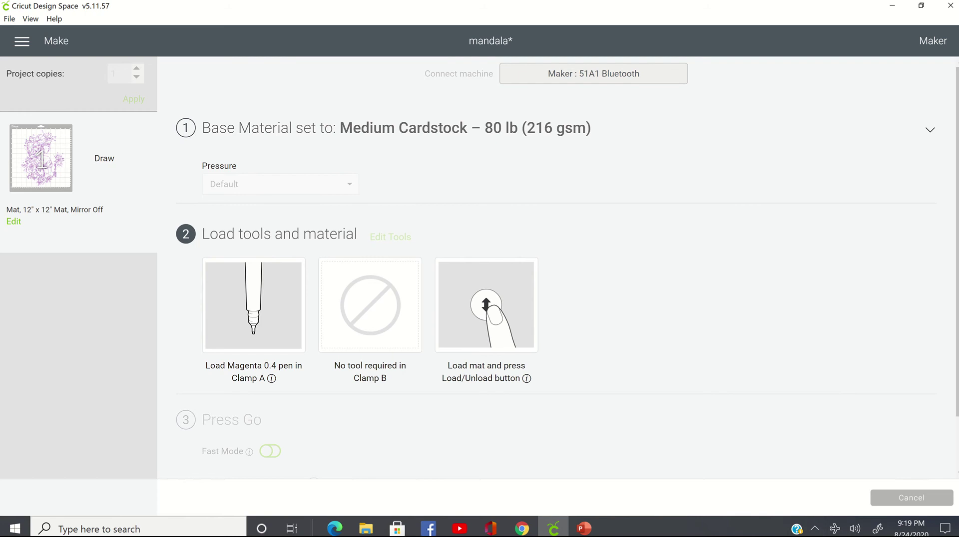
Cancel the cut and leave mat preparation to return to the canvas.
left_click(906, 499)
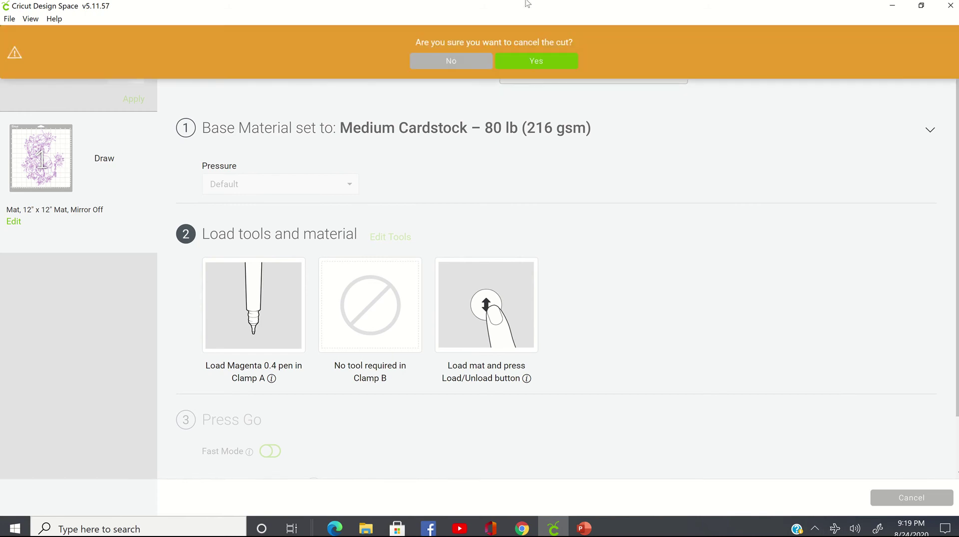
left_click(555, 62)
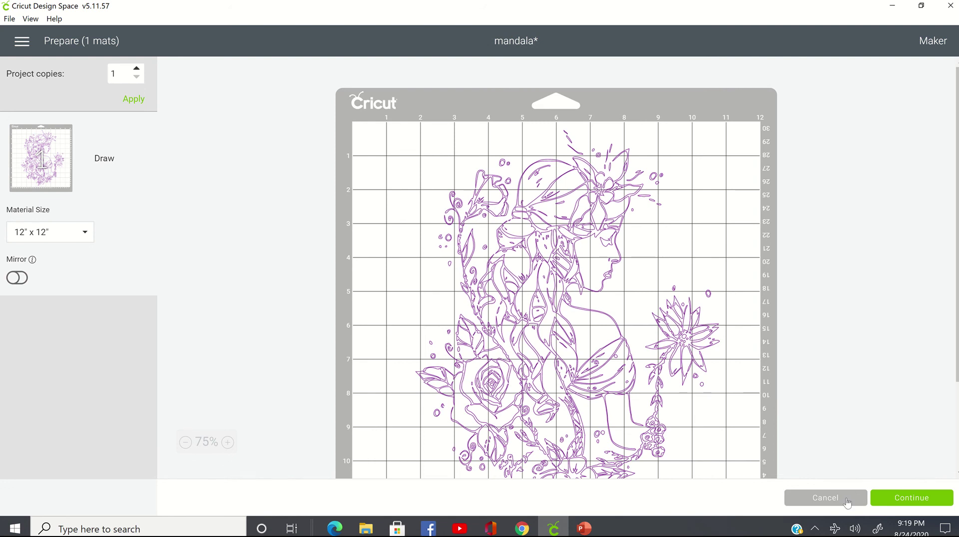
left_click(848, 503)
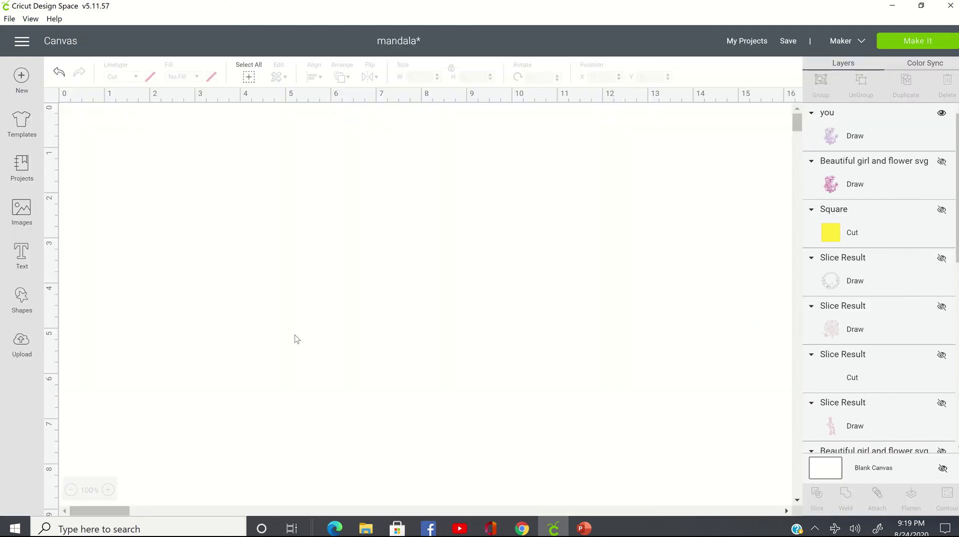
Show the hidden curly hair with glasses drawing and move the girl drawing to about X 0, Y 0.18.
scroll(881, 334, "down", 10)
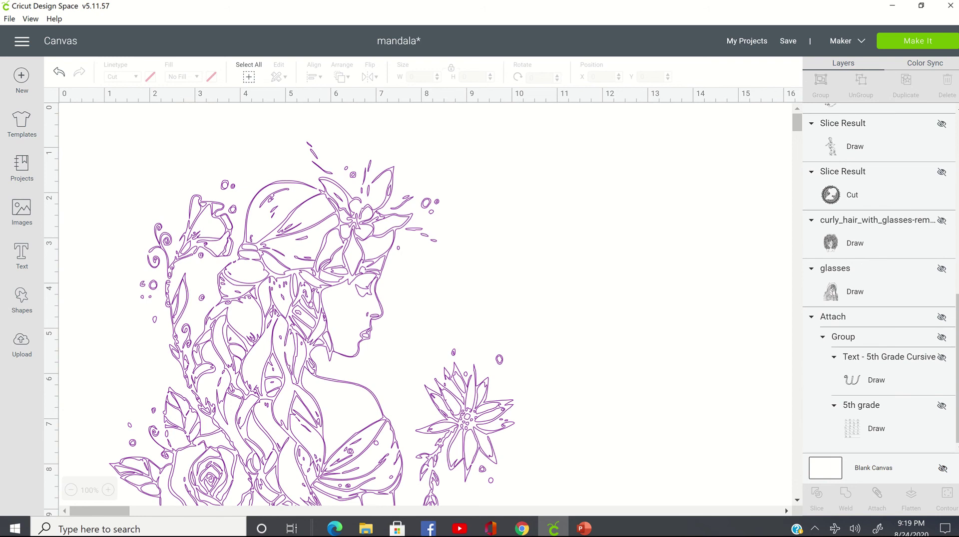
left_click(941, 220)
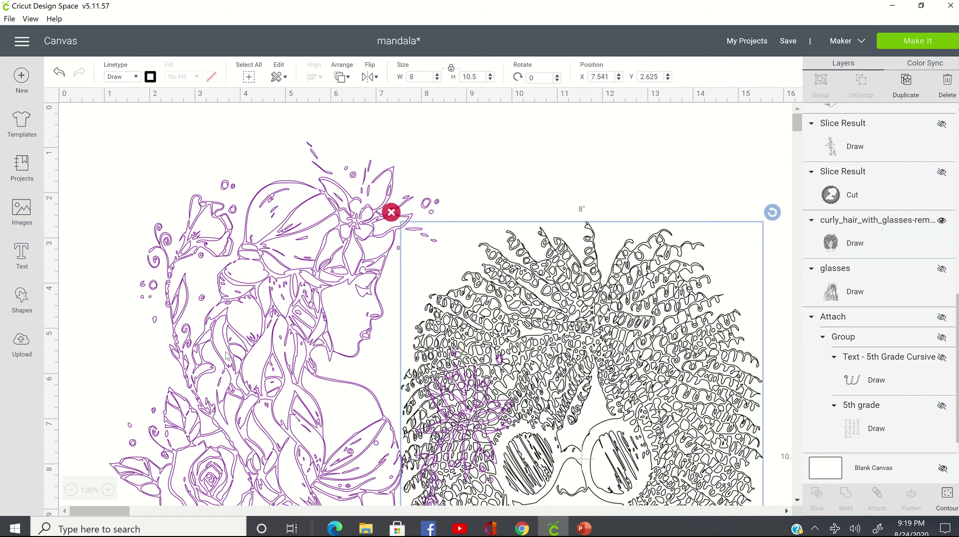
left_click_drag(226, 356, 154, 324)
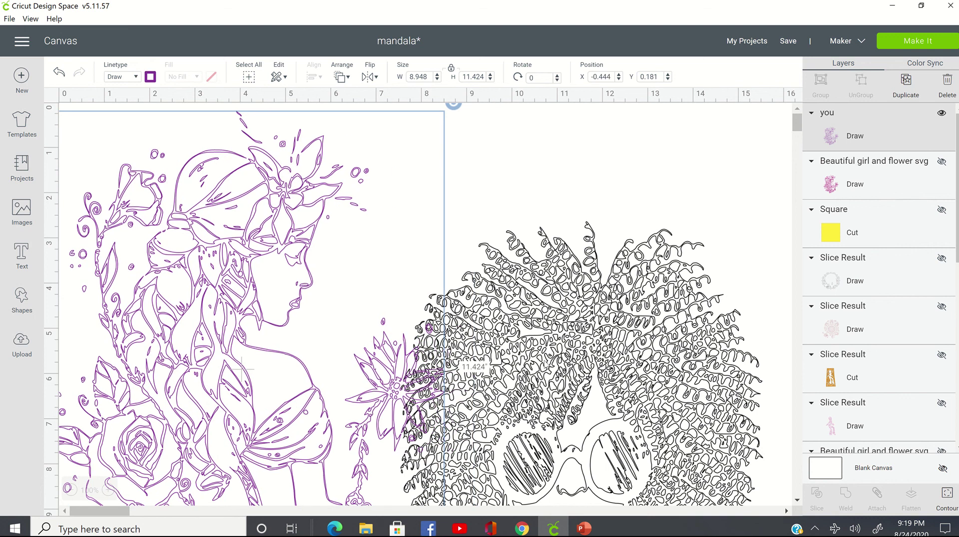
Shrink the curly hair drawing to about 5.74 by 7.53 inches and place it beside the girl at about X 9.86, Y 3.49.
left_click_drag(582, 461, 542, 290)
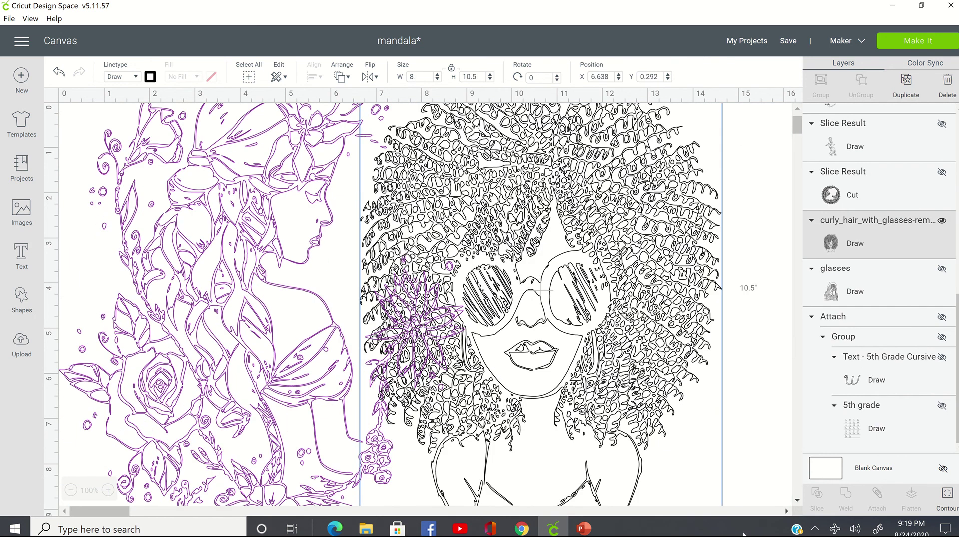
scroll(764, 384, "down", 3)
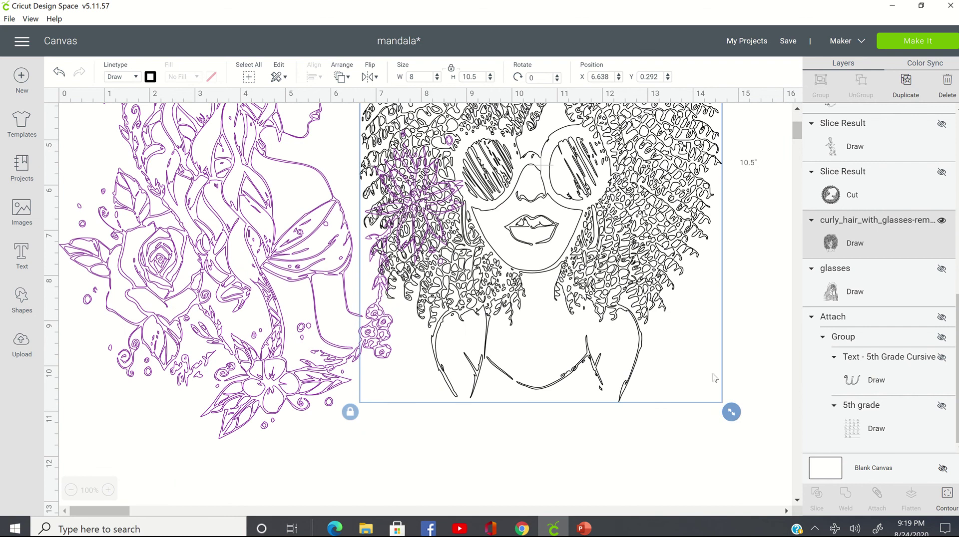
left_click_drag(731, 412, 629, 278)
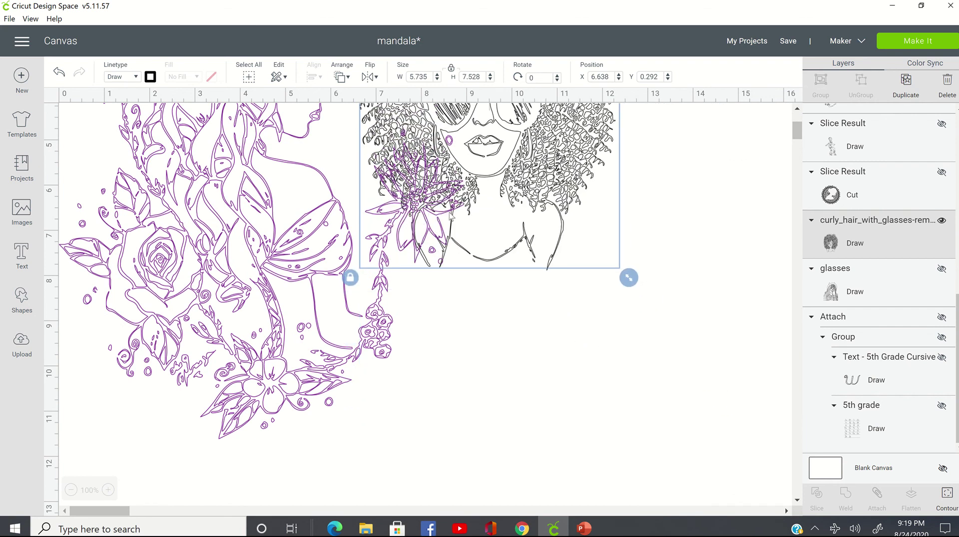
left_click_drag(490, 222, 624, 328)
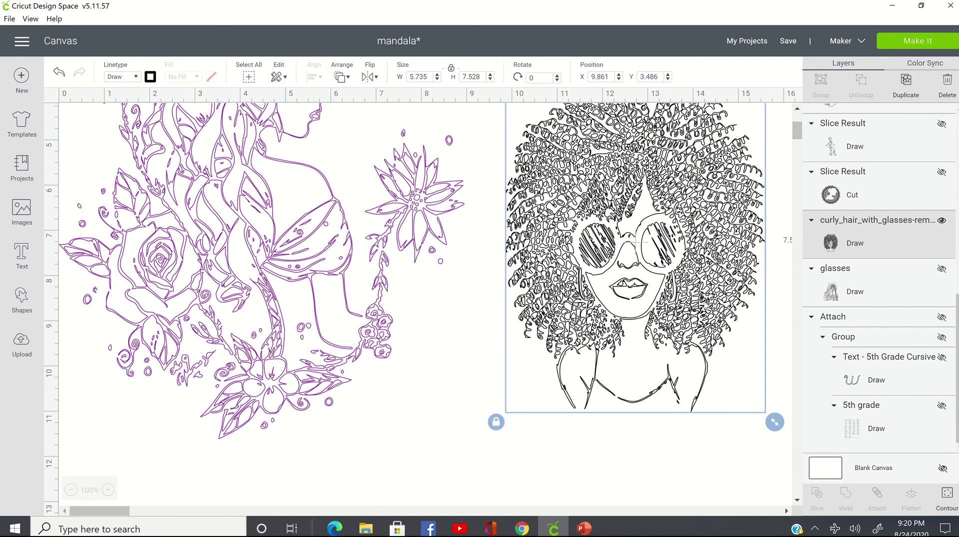
Show the hidden yellow square behind the girl drawing and shrink the girl to about 6.75 by 8.62 inches.
left_click(357, 330)
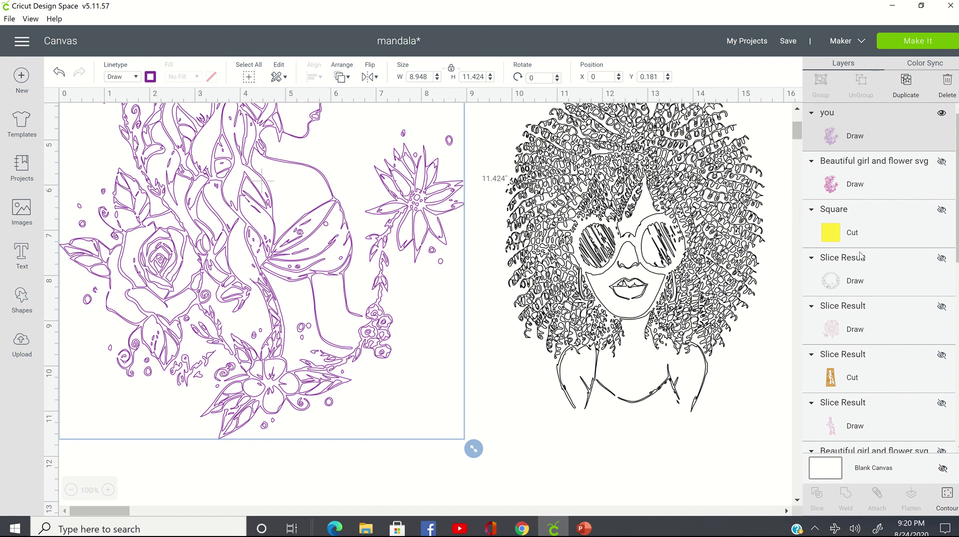
left_click(942, 212)
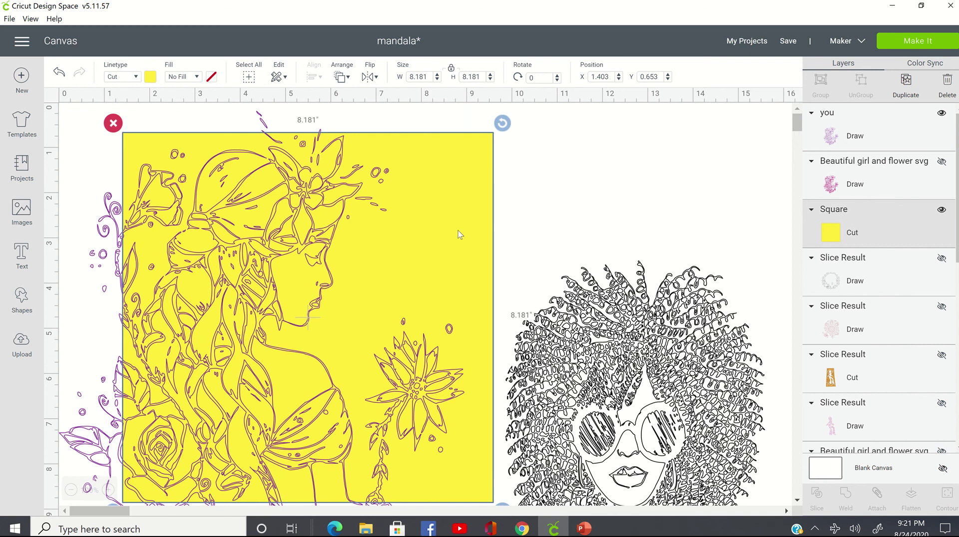
mouse_move(460, 235)
left_mouse_down()
mouse_move(387, 180)
mouse_move(450, 238)
mouse_move(508, 238)
left_mouse_up()
scroll(508, 238, "down", 3)
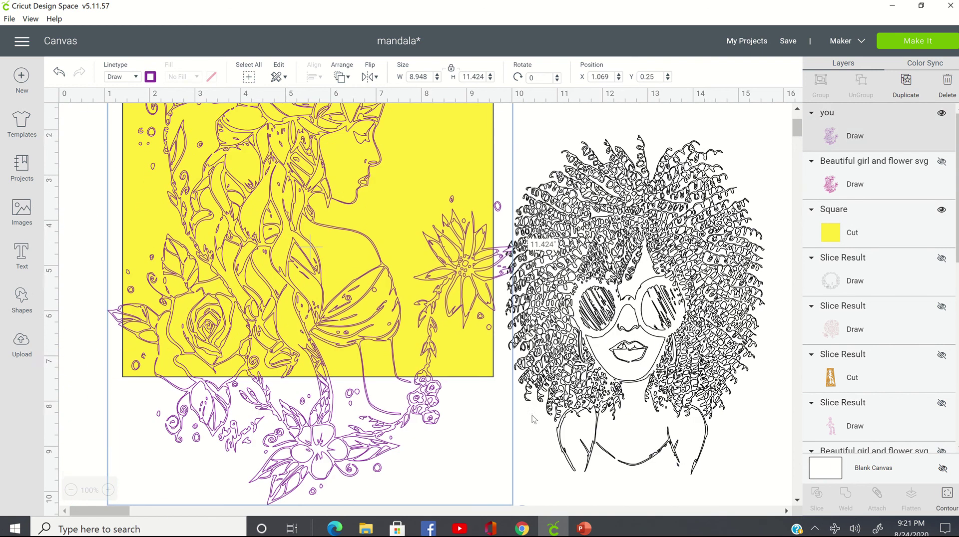
scroll(488, 448, "down", 3)
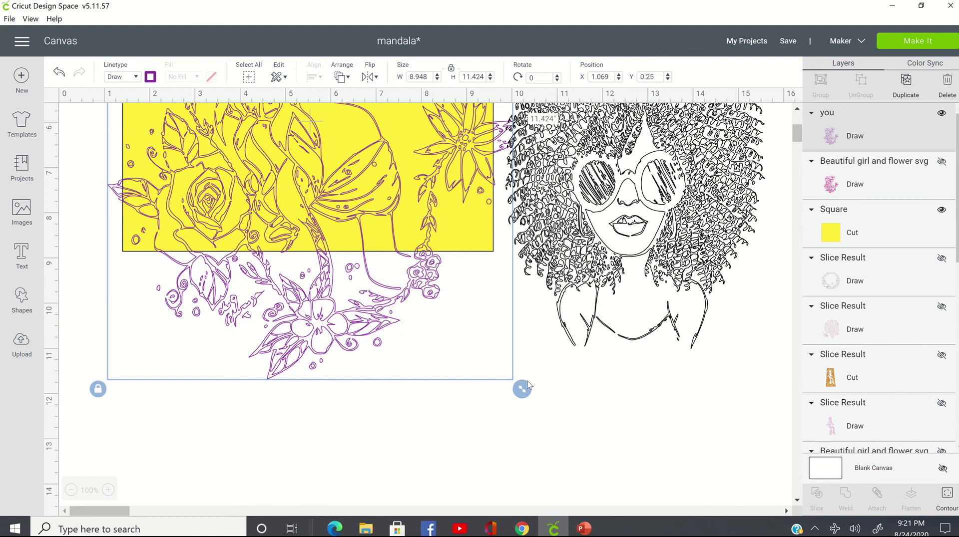
left_click_drag(523, 389, 467, 265)
Move the yellow square to about X 0.24, Y 0.63 and place the girl drawing on it at about X 1.10, Y 0.74.
left_click_drag(473, 217, 417, 218)
scroll(415, 219, "up", 5)
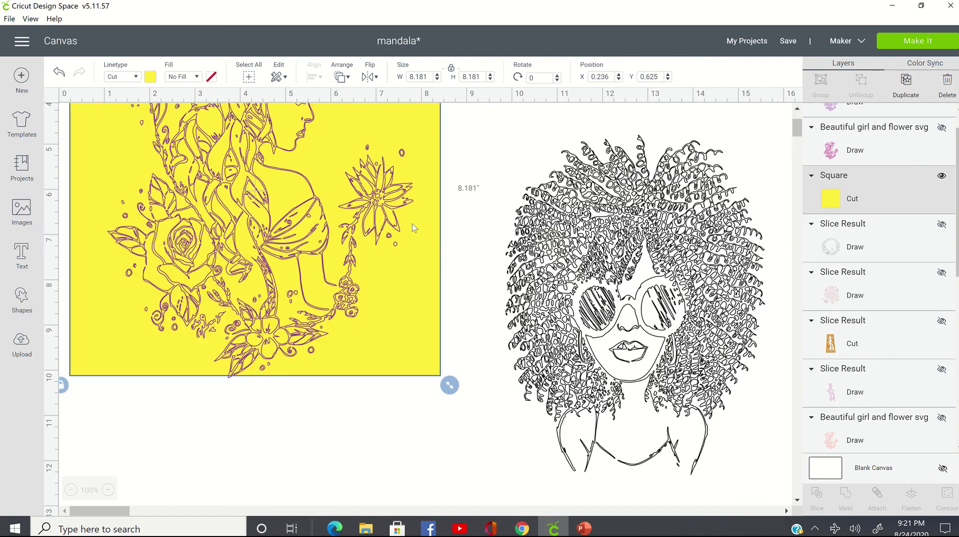
scroll(413, 228, "up", 5)
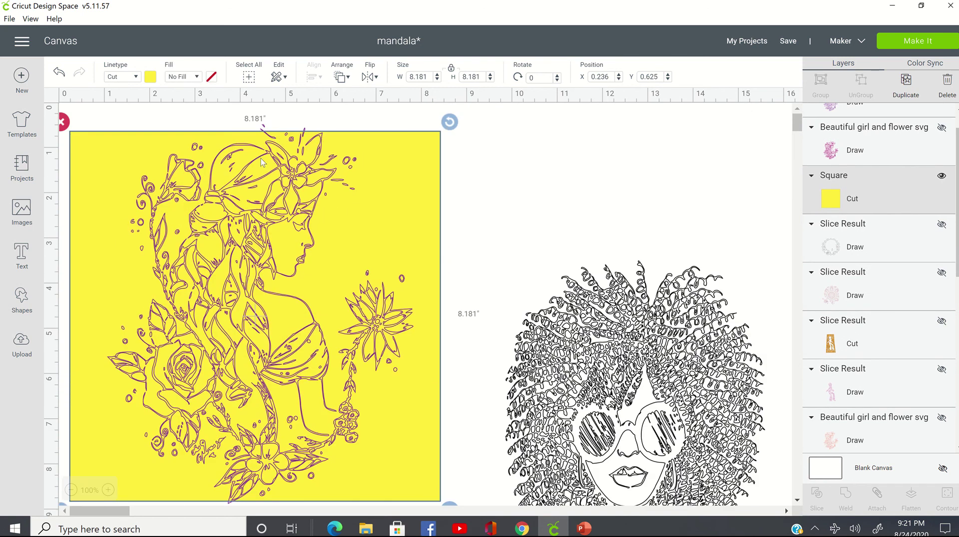
left_click_drag(398, 160, 405, 184)
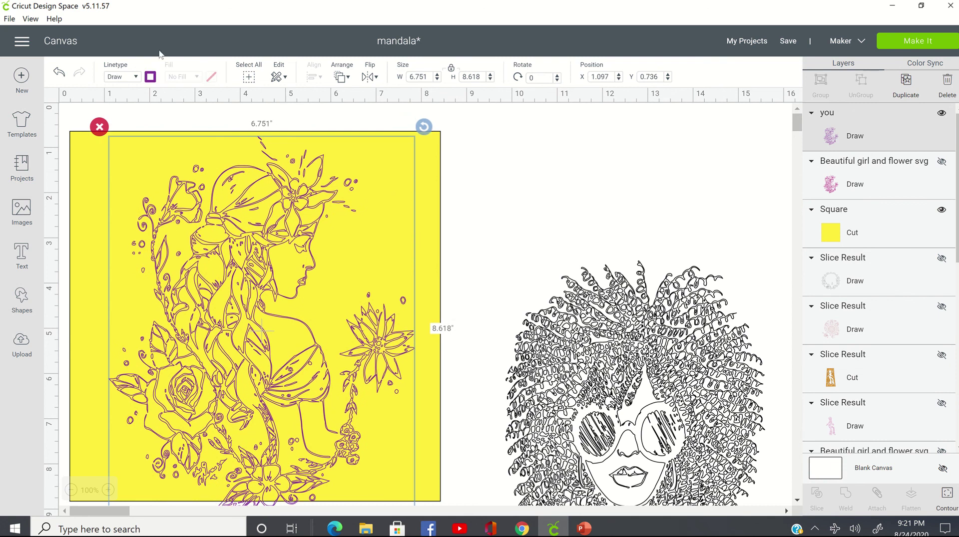
Try Tawny and Cardinal Red (Infusible Ink) on the girl drawing, and settle on the Wild Aster (Infusible Ink) pen colour.
left_click(150, 76)
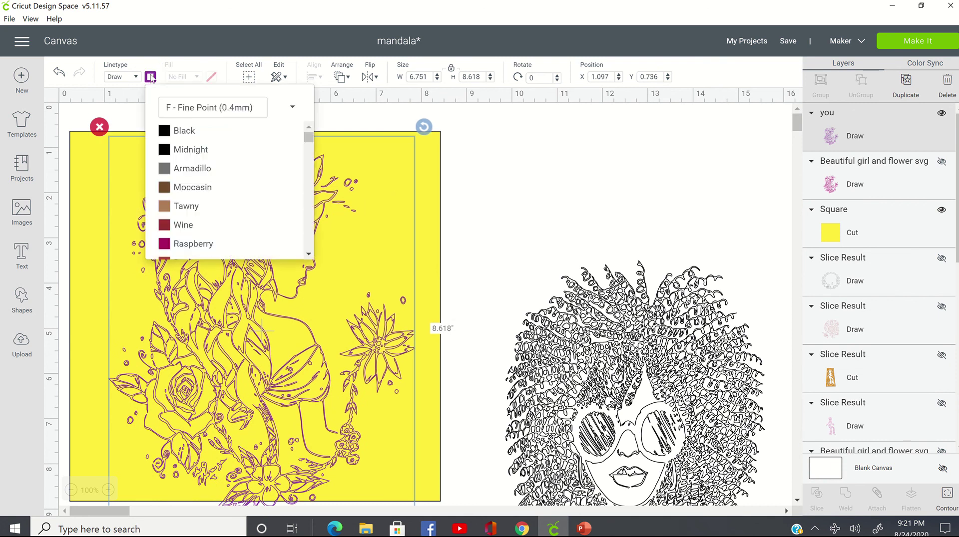
left_click(201, 208)
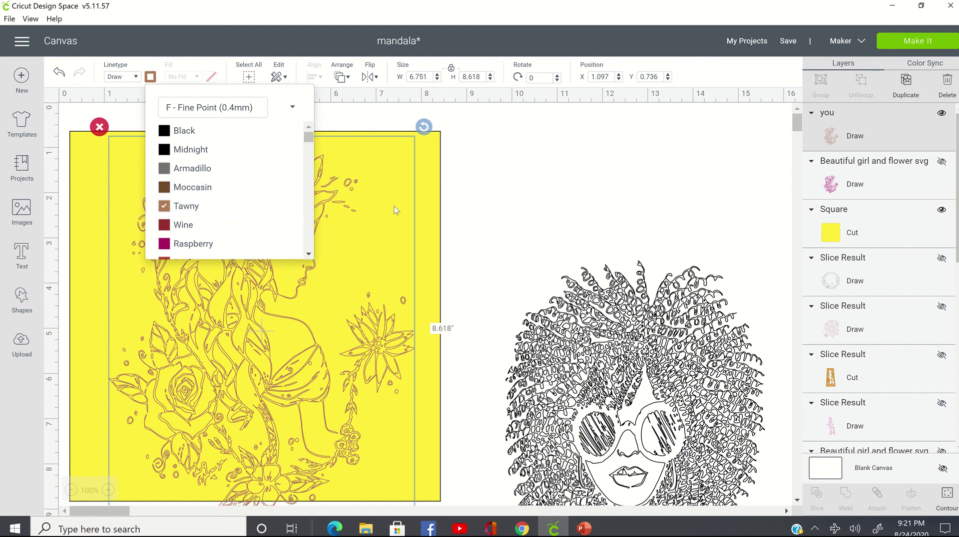
scroll(252, 202, "down", 10)
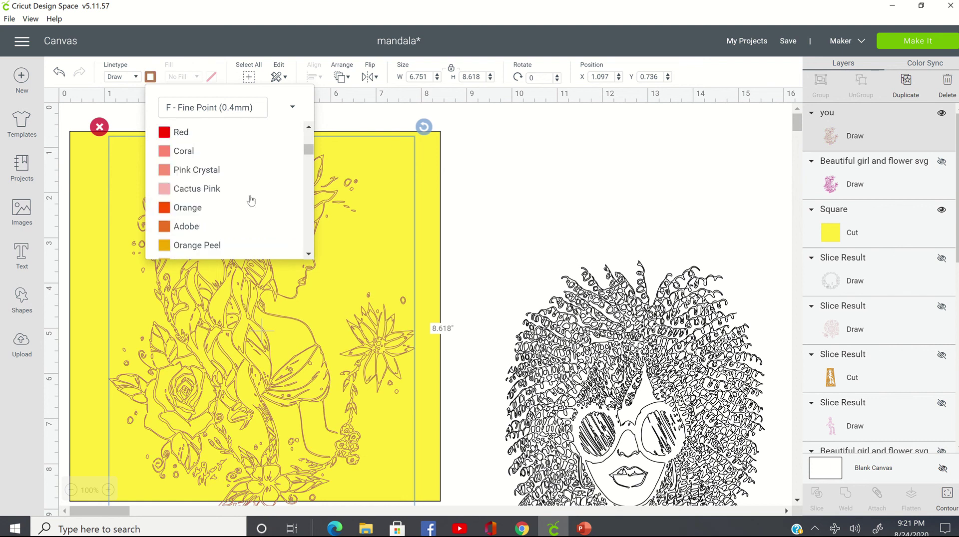
scroll(251, 203, "down", 5)
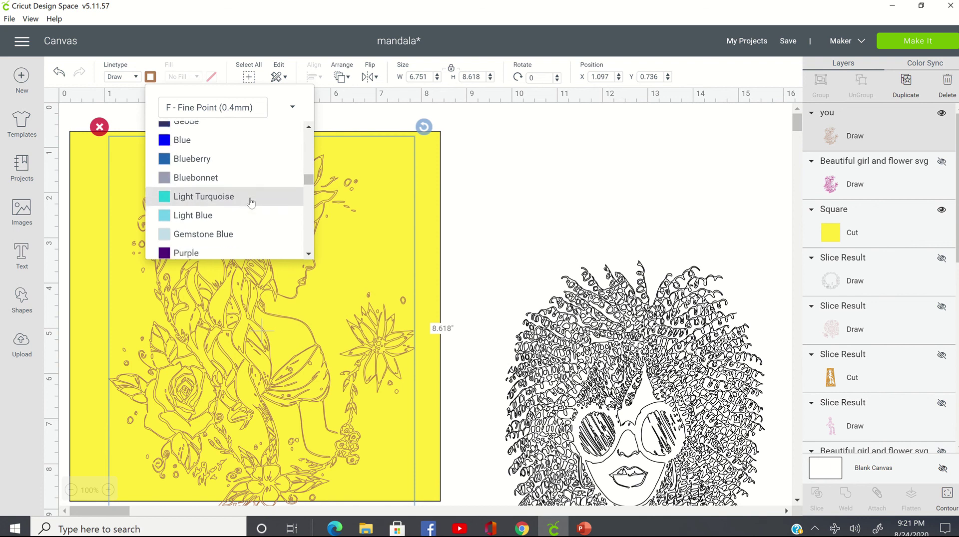
scroll(251, 203, "down", 1)
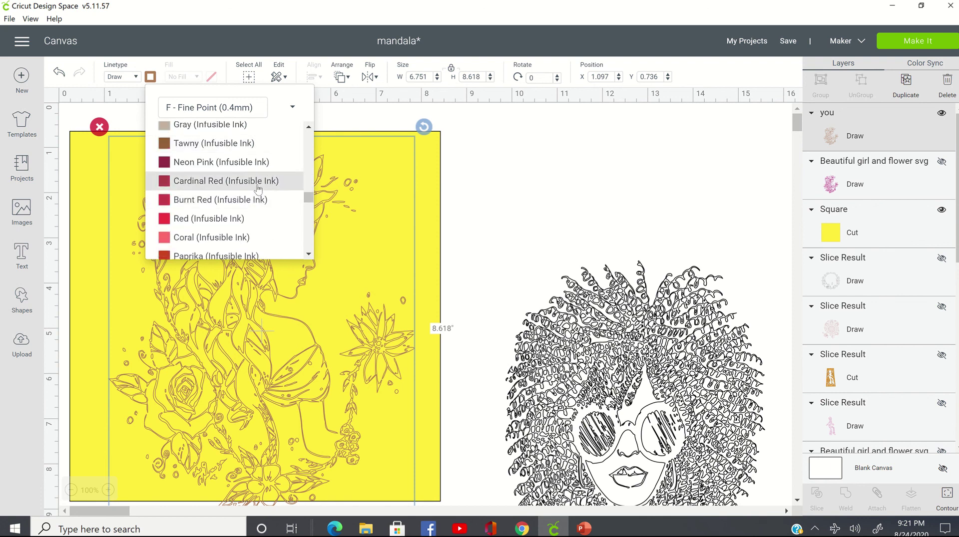
left_click(258, 189)
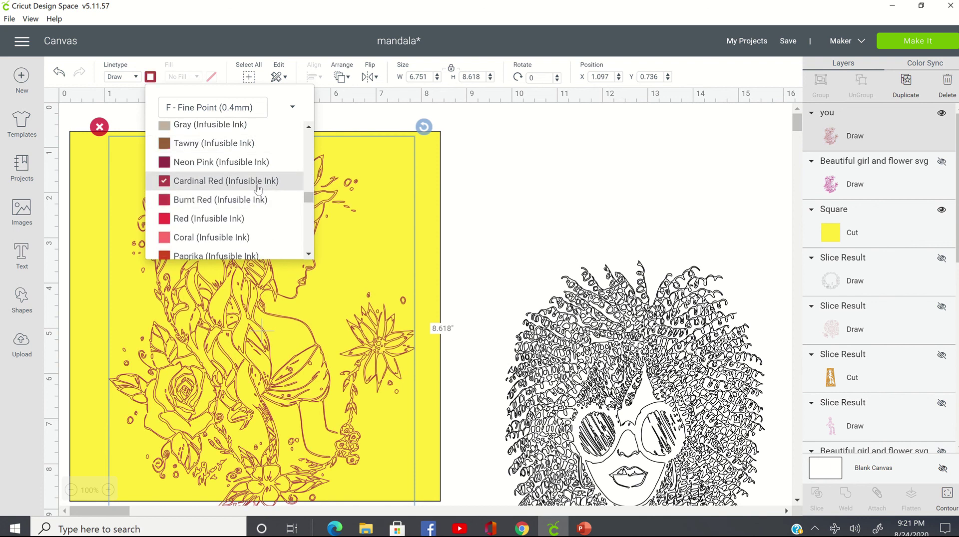
scroll(258, 188, "down", 10)
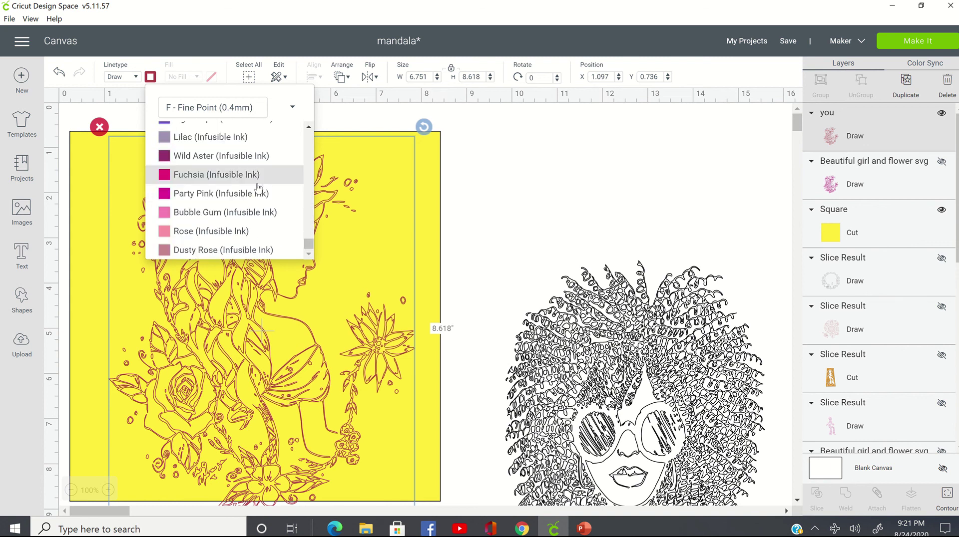
scroll(232, 173, "up", 1)
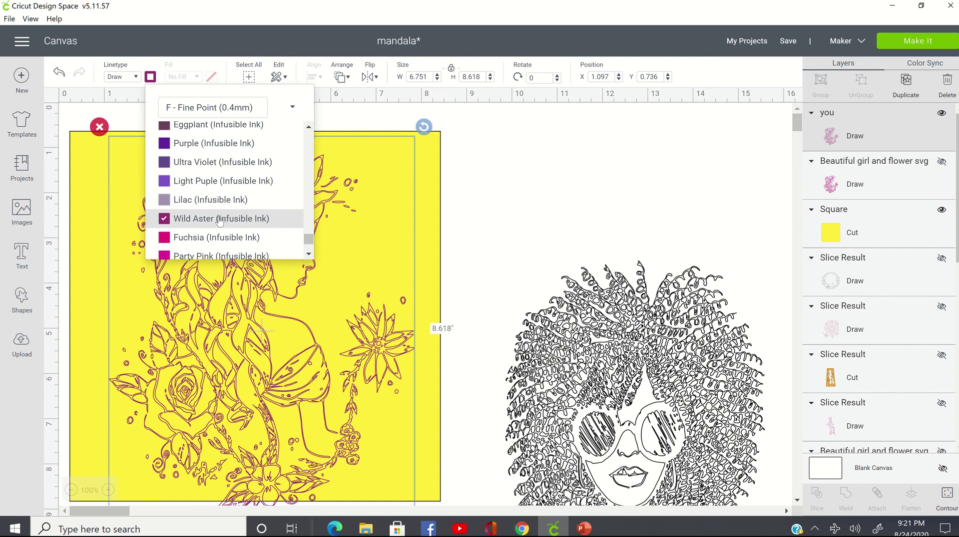
left_click(521, 233)
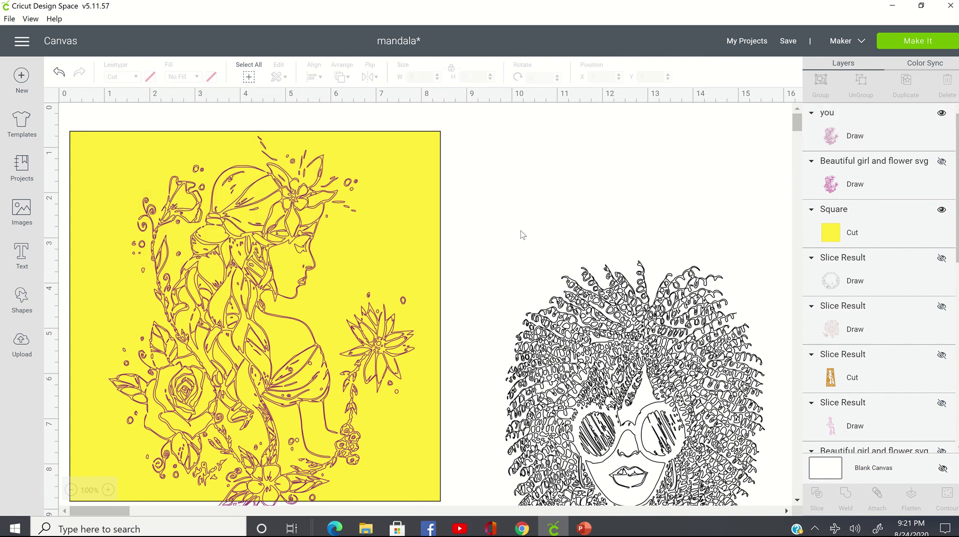
Move the girl drawing aside to about X 3, Y 0.72 and change the square's material colour to black.
left_click(429, 153)
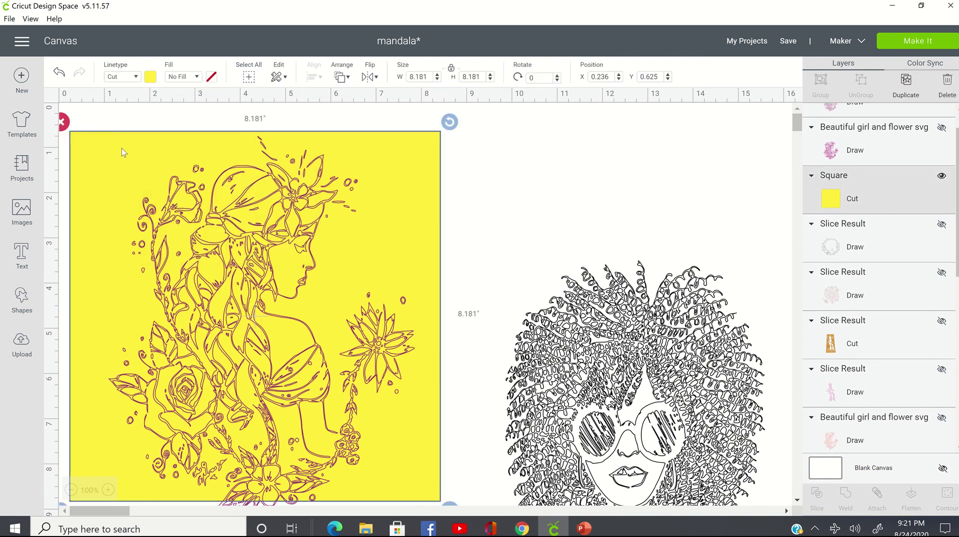
left_click_drag(196, 142, 248, 146)
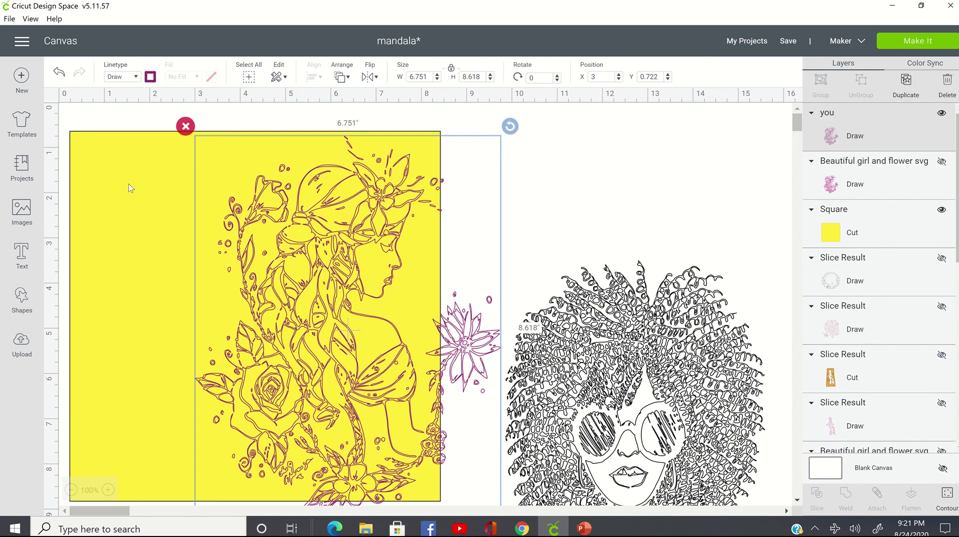
left_click(130, 184)
left_click(22, 300)
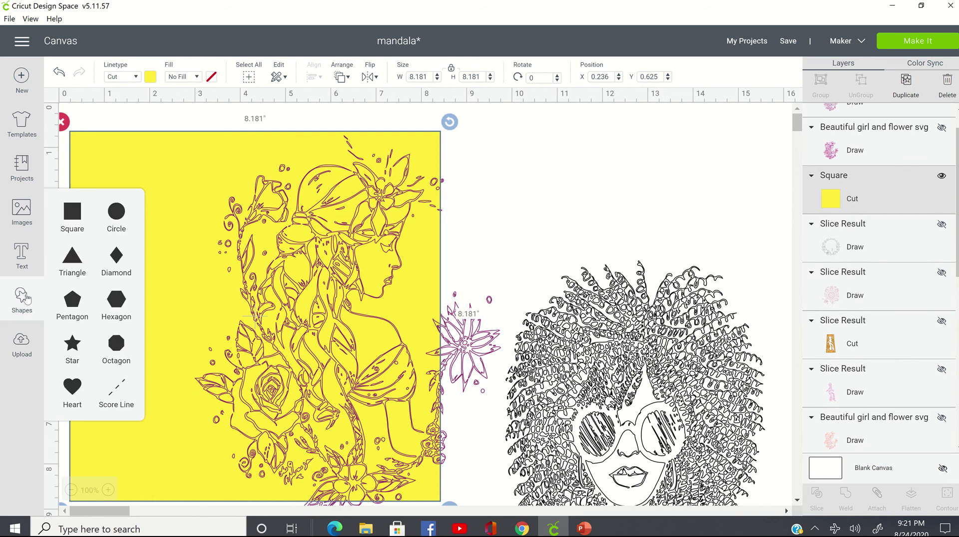
left_click(150, 76)
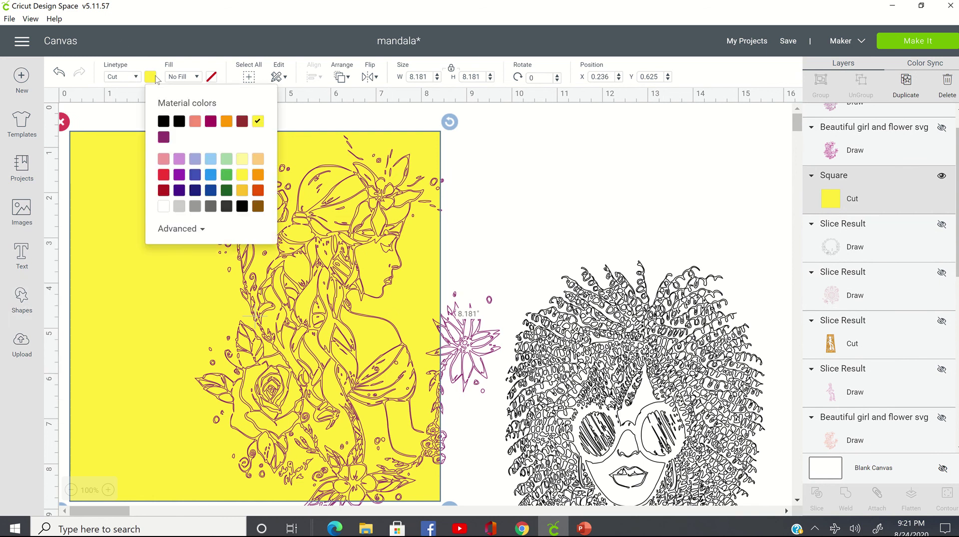
left_click(242, 206)
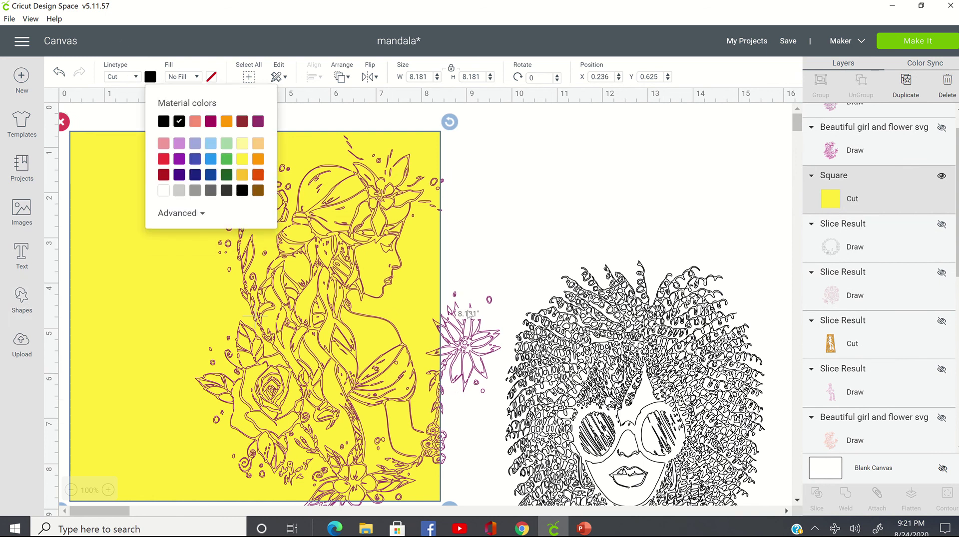
Move the girl drawing back over the black square, roughly centred across its width.
mouse_move(351, 410)
left_mouse_down()
mouse_move(237, 396)
mouse_move(261, 397)
left_mouse_up()
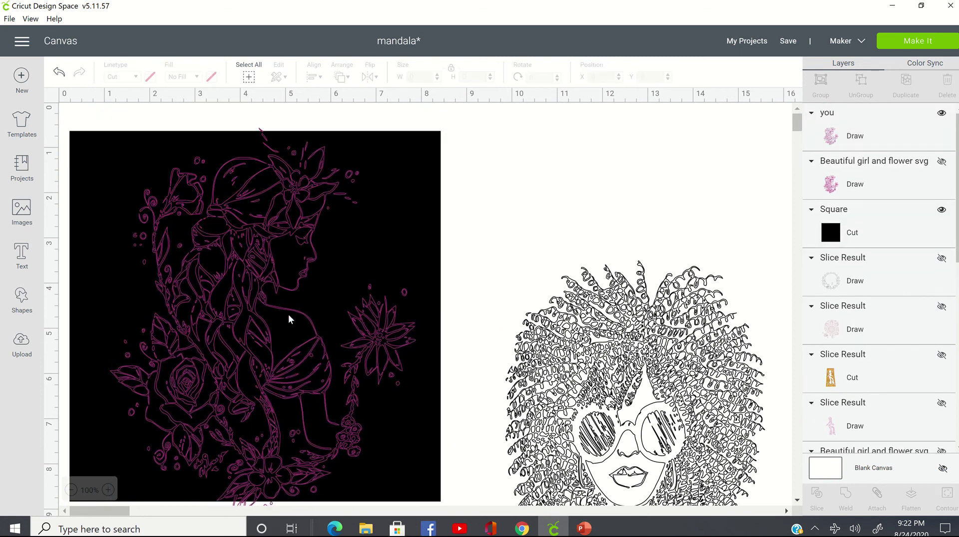
left_click_drag(289, 313, 290, 328)
left_click(522, 156)
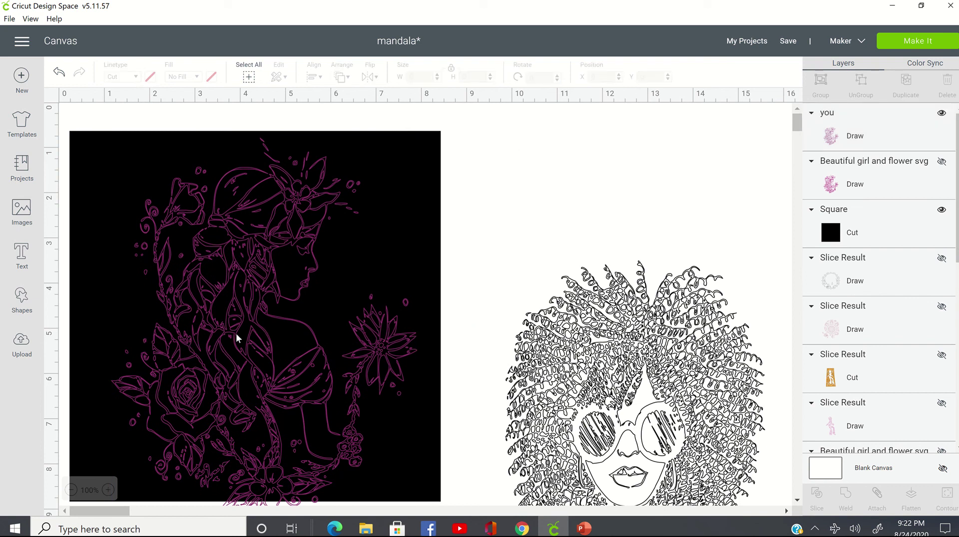
Look through the Fine Point (0.4mm) pen colours for the girl drawing, keeping Wild Aster (Infusible Ink), and deselect the drawing.
left_click(229, 290)
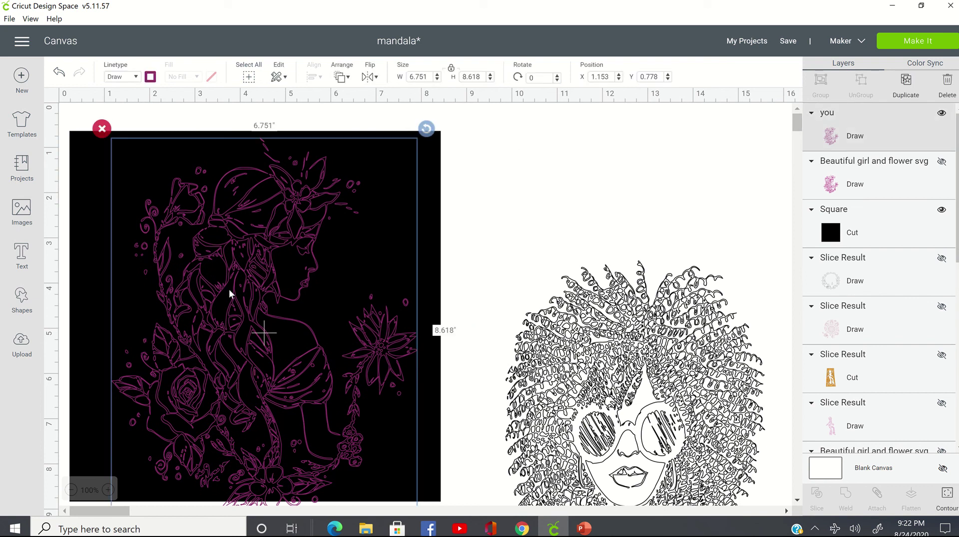
left_click(150, 80)
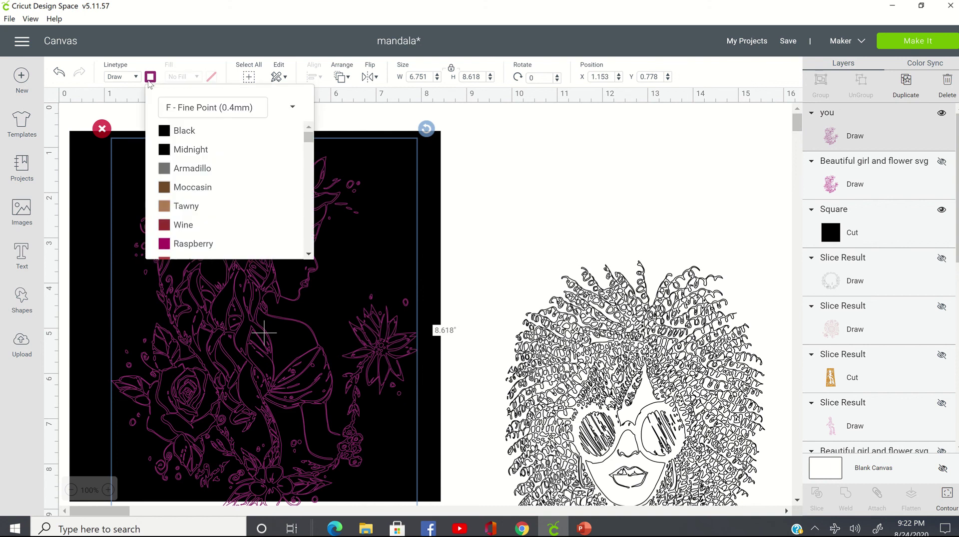
scroll(253, 168, "down", 10)
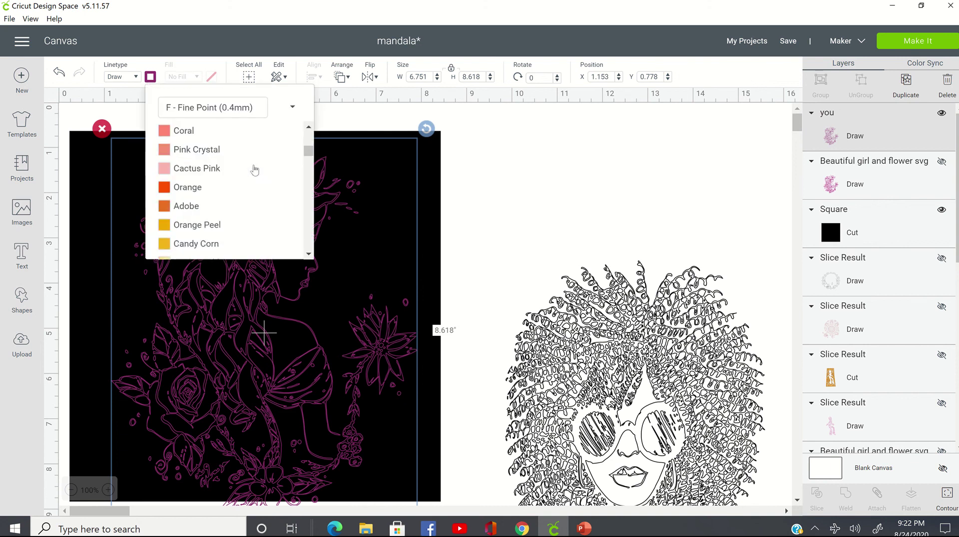
scroll(250, 200, "down", 15)
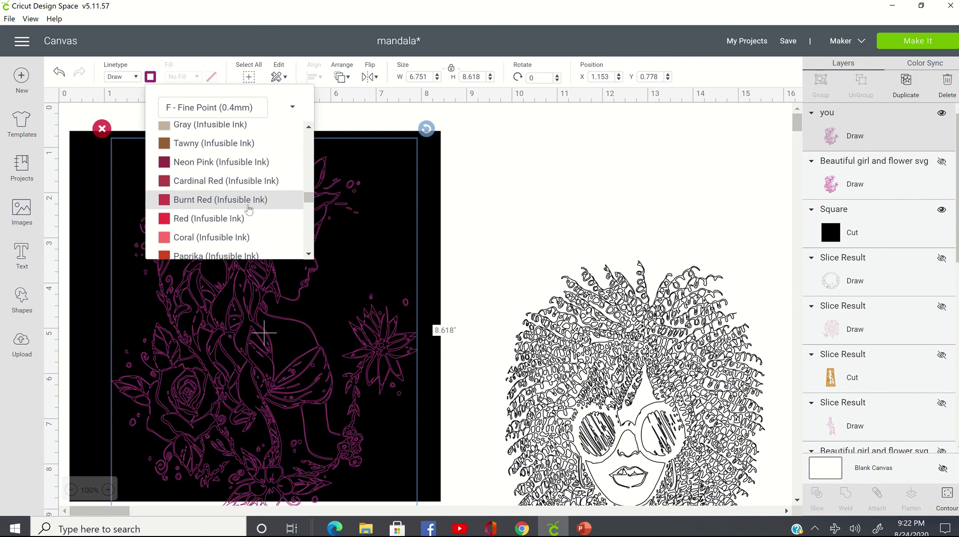
scroll(249, 212, "down", 10)
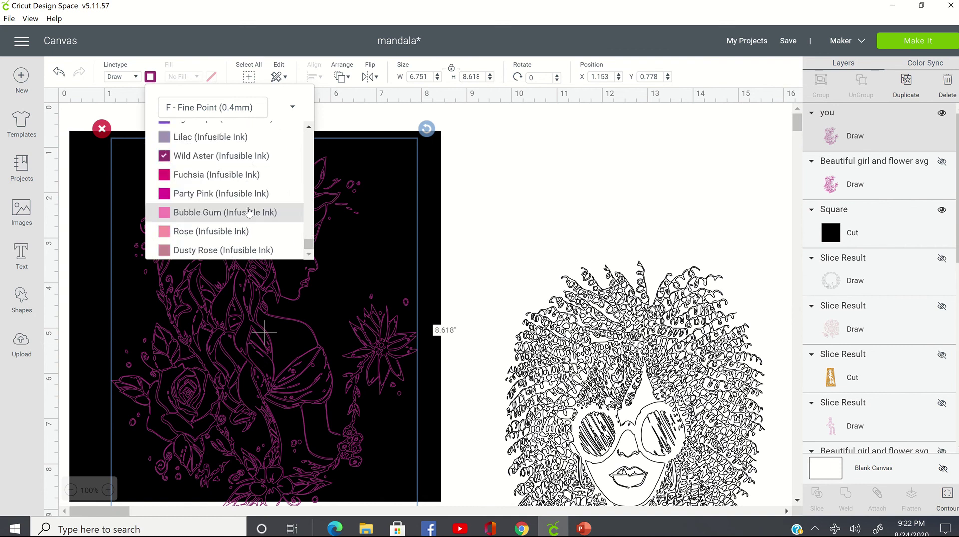
left_click(251, 156)
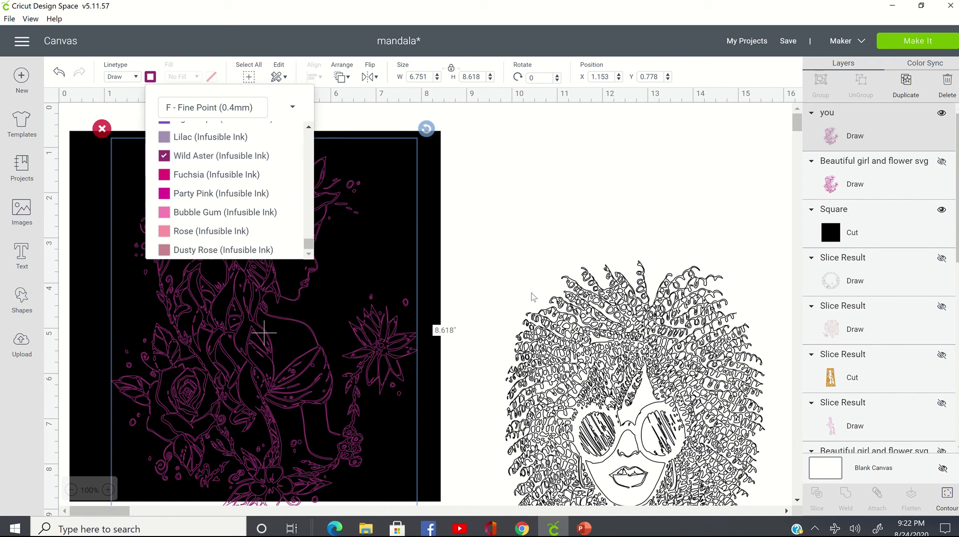
left_click(541, 238)
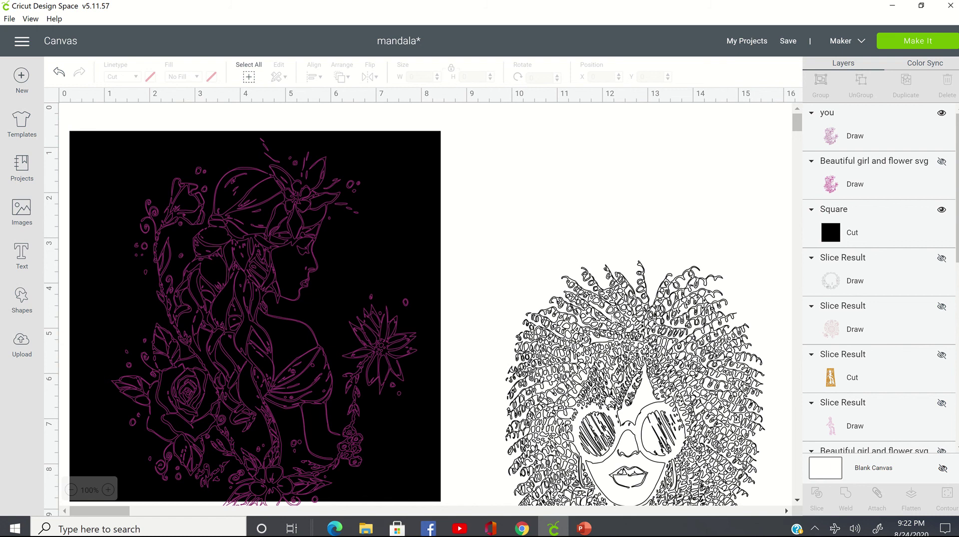
Move the curly-haired woman with glasses drawing up beside the black square, to about X 9.24, Y 1.53.
left_click(611, 317)
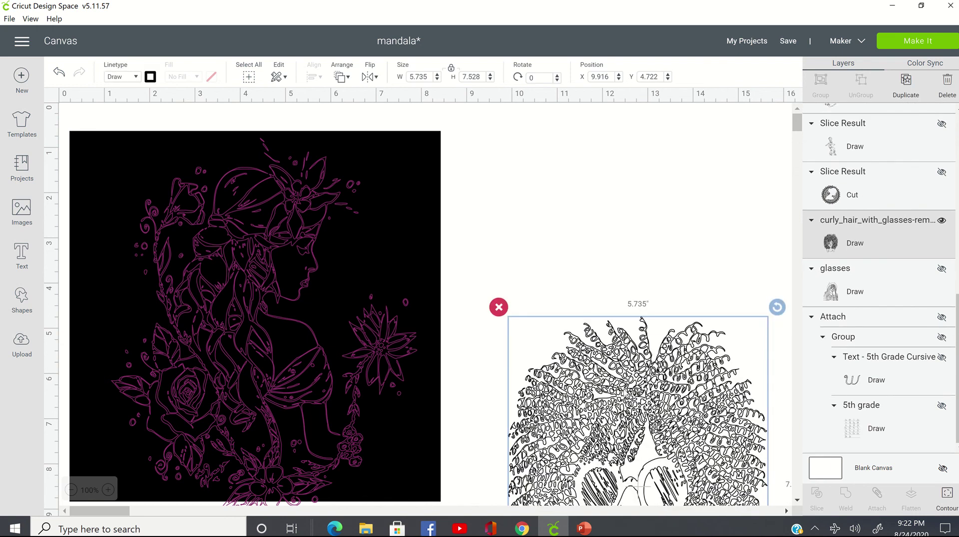
left_click_drag(626, 392, 608, 341)
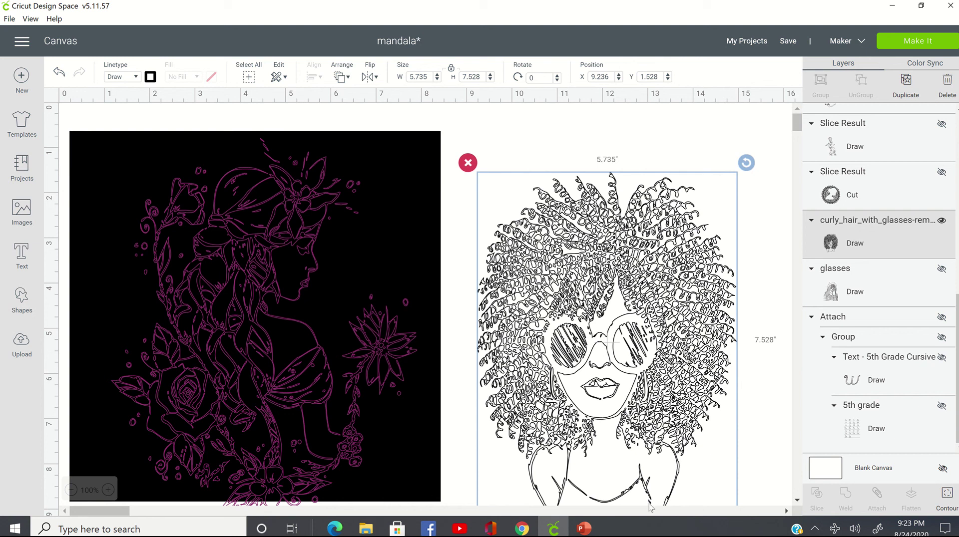
mouse_move(427, 4)
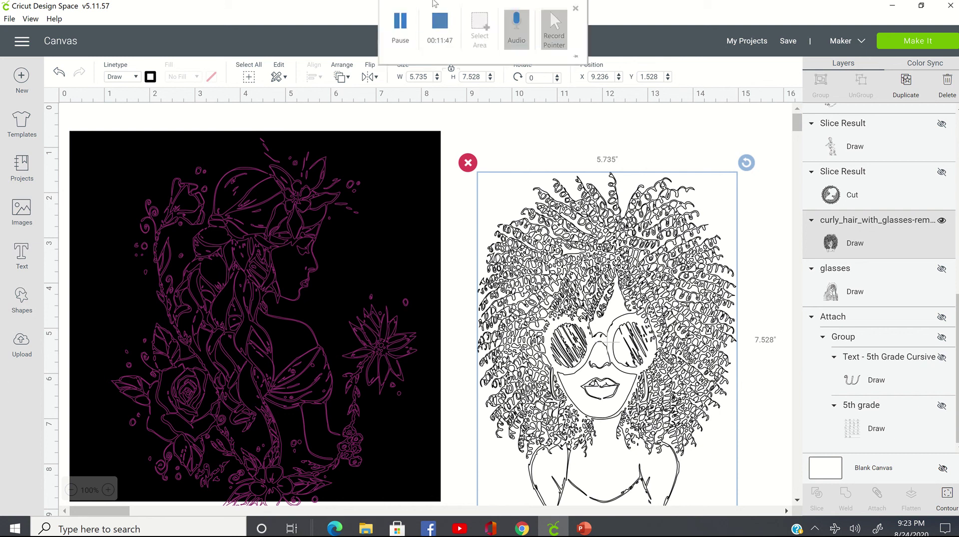